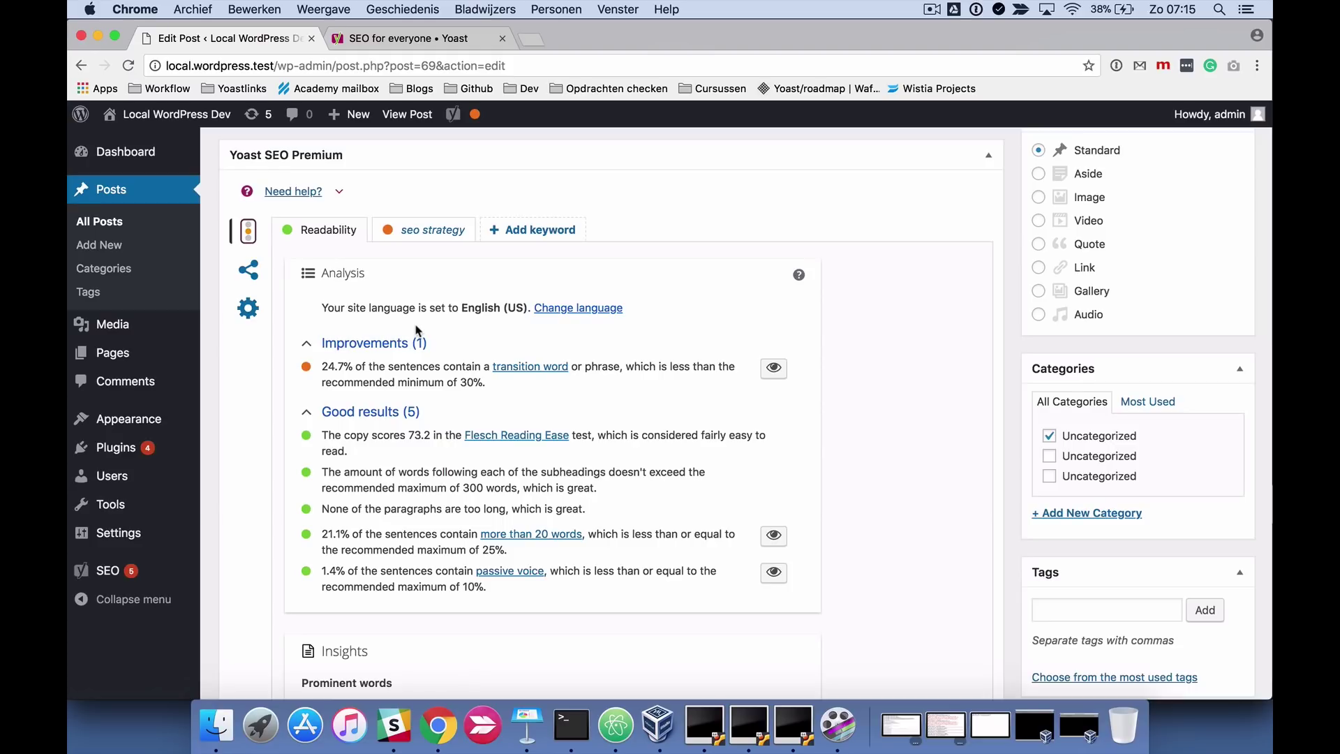
# Show the 'seo strategy' keyword analysis and review its snippet preview and four problems, including the missing meta description.
pyautogui.scroll(-2, 417, 328)
pyautogui.scroll(-1, 417, 325)
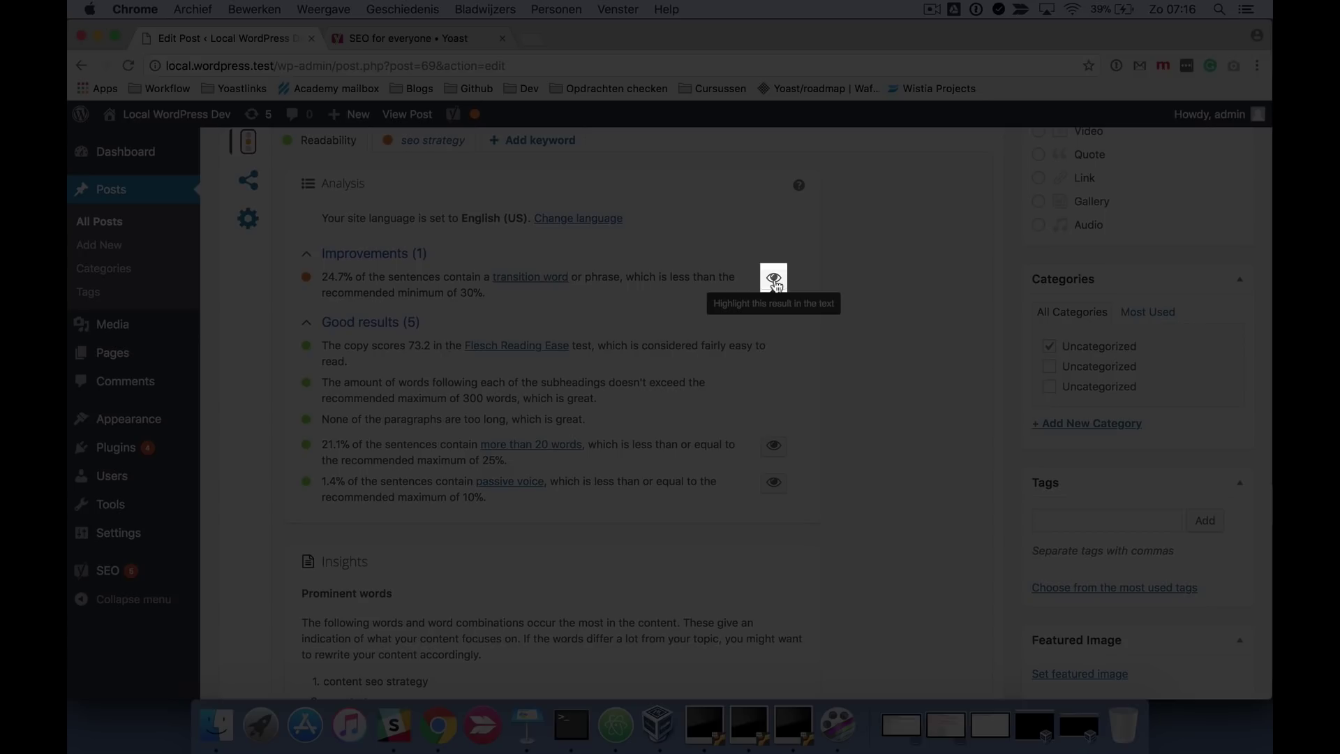
pyautogui.scroll(-5, 386, 367)
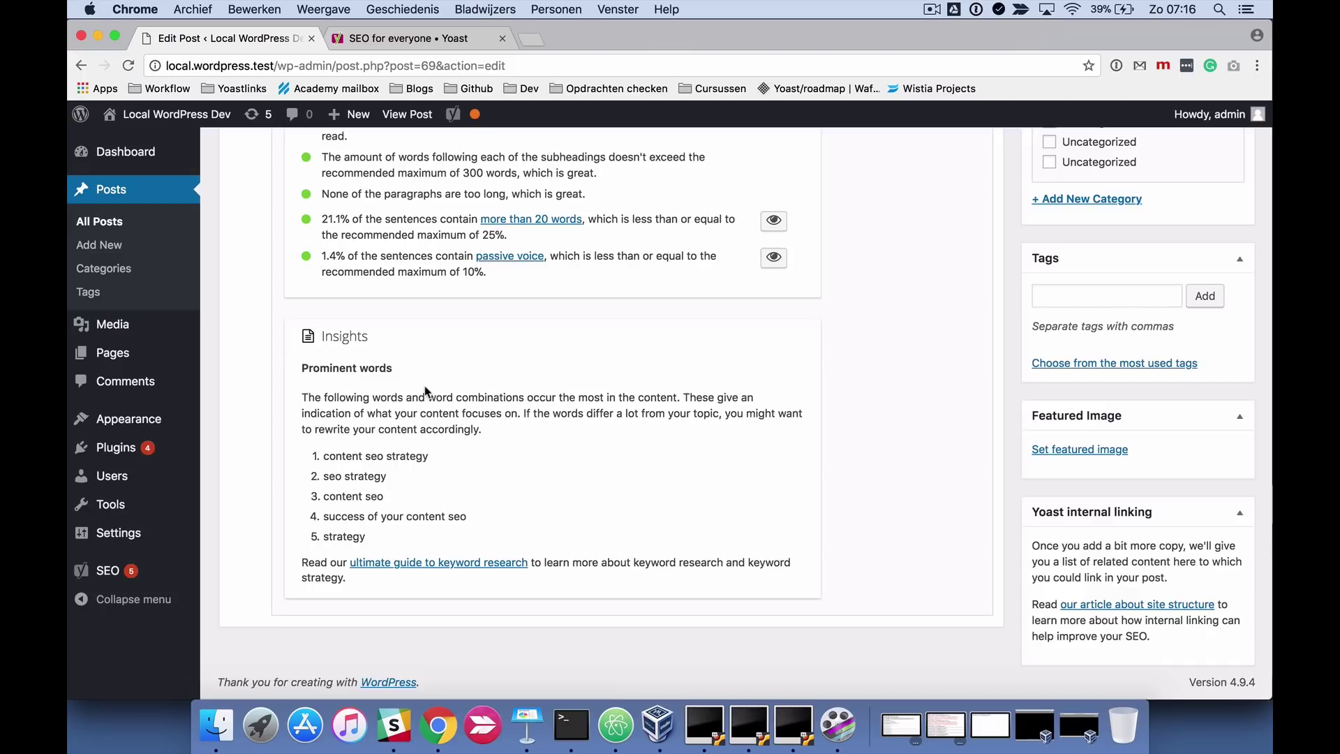
pyautogui.scroll(8, 422, 383)
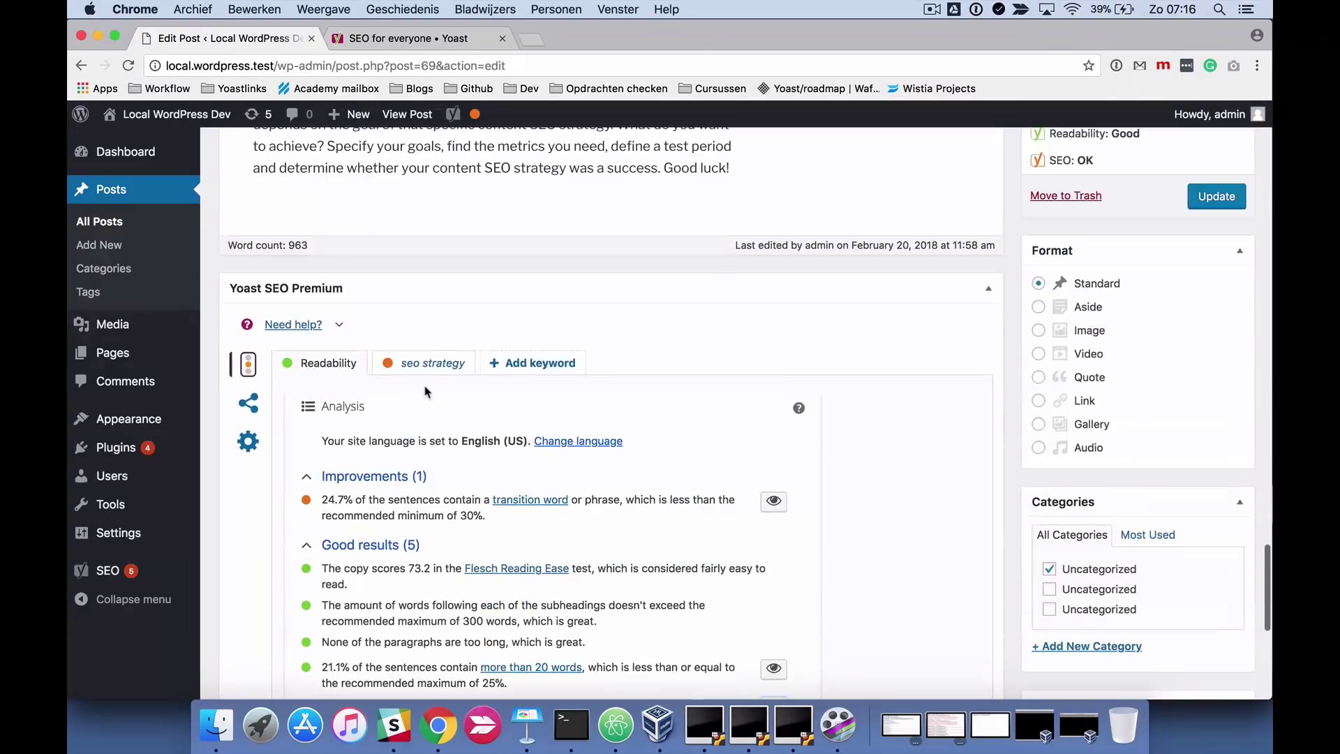
pyautogui.click(419, 369)
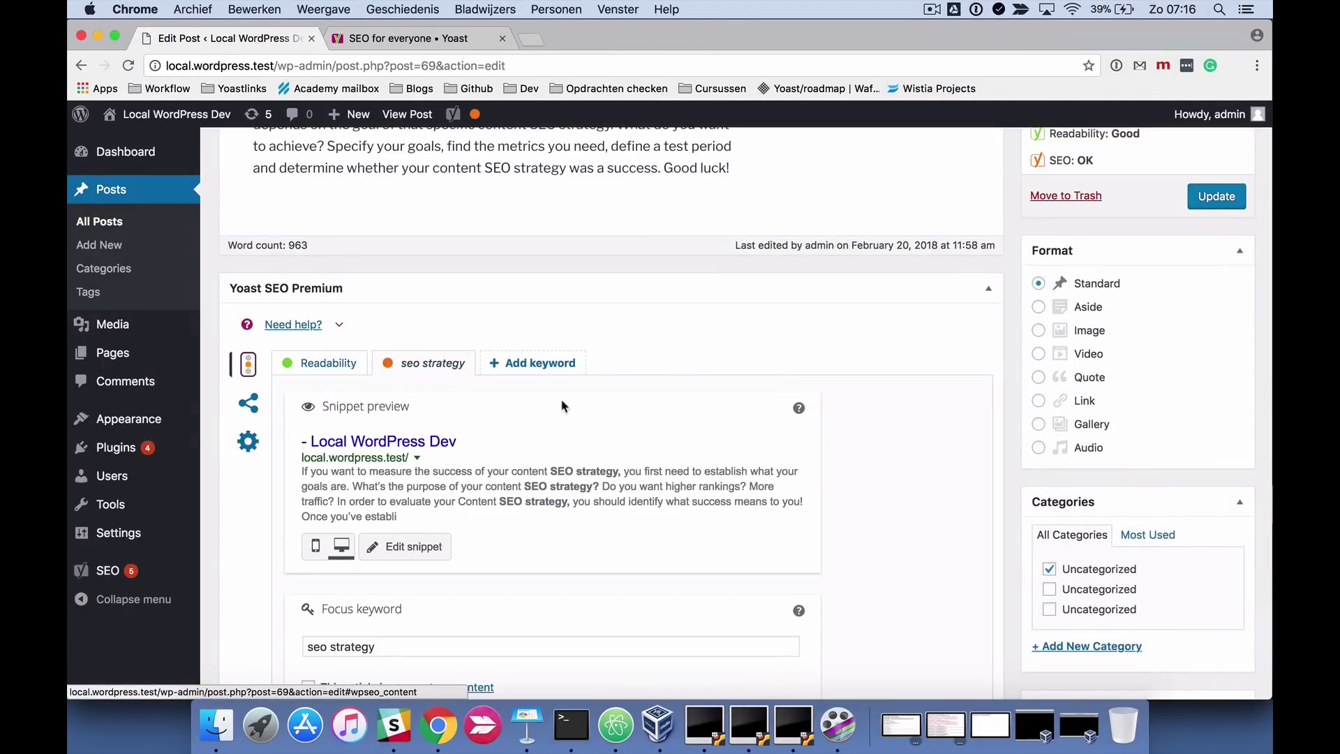
pyautogui.scroll(-4, 570, 419)
pyautogui.scroll(-1, 571, 419)
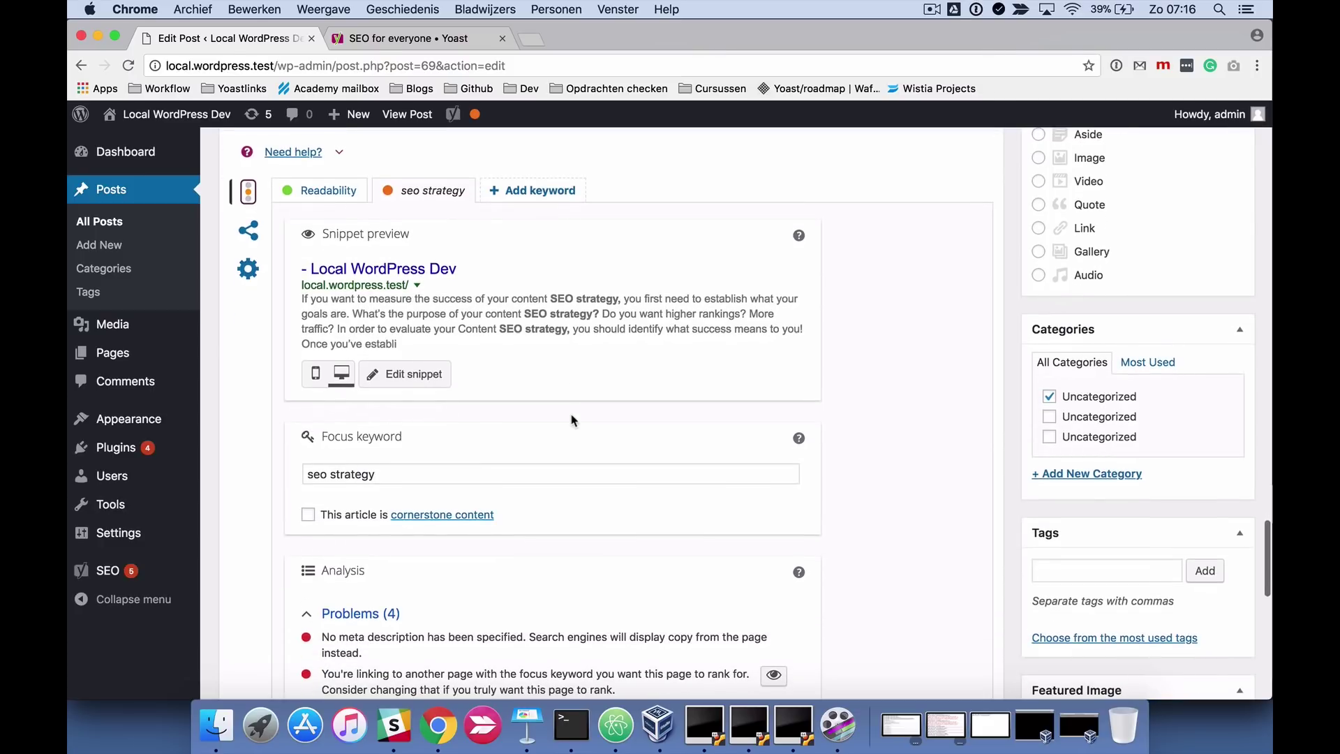
pyautogui.scroll(-1, 574, 418)
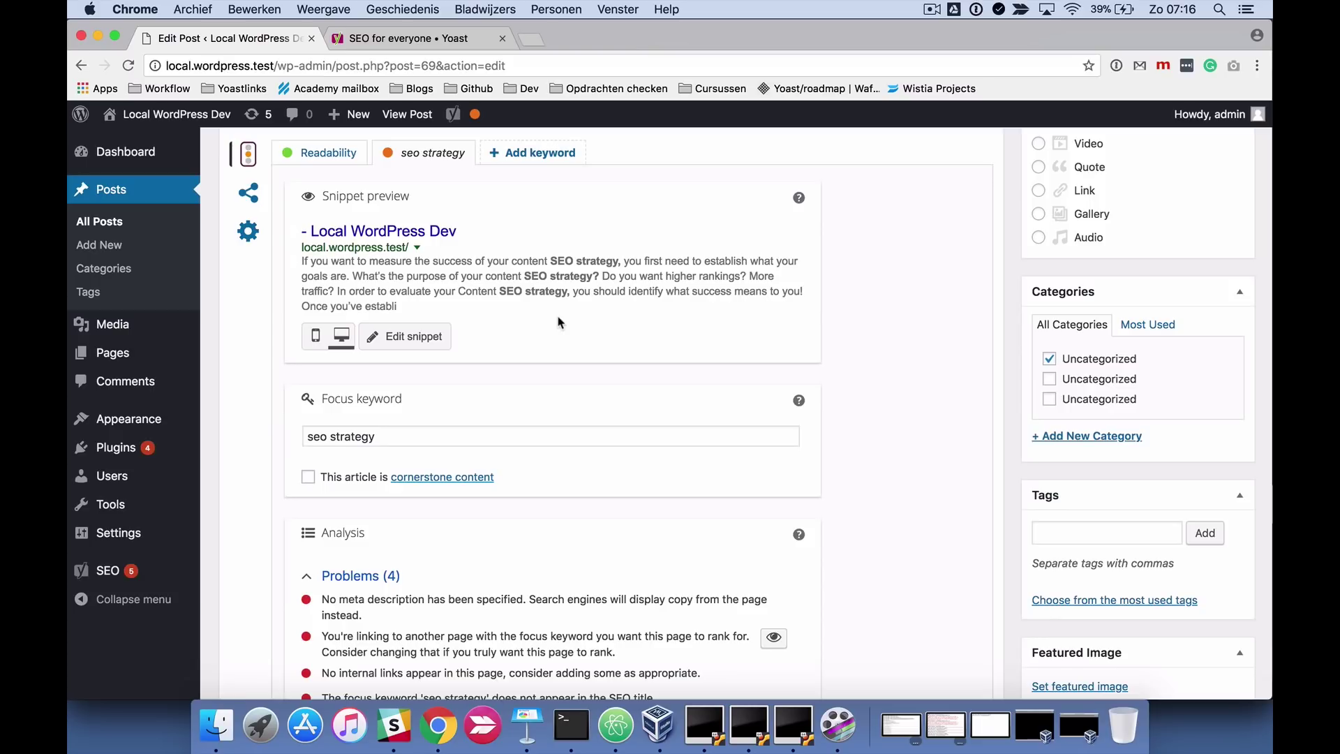
pyautogui.scroll(-2, 558, 323)
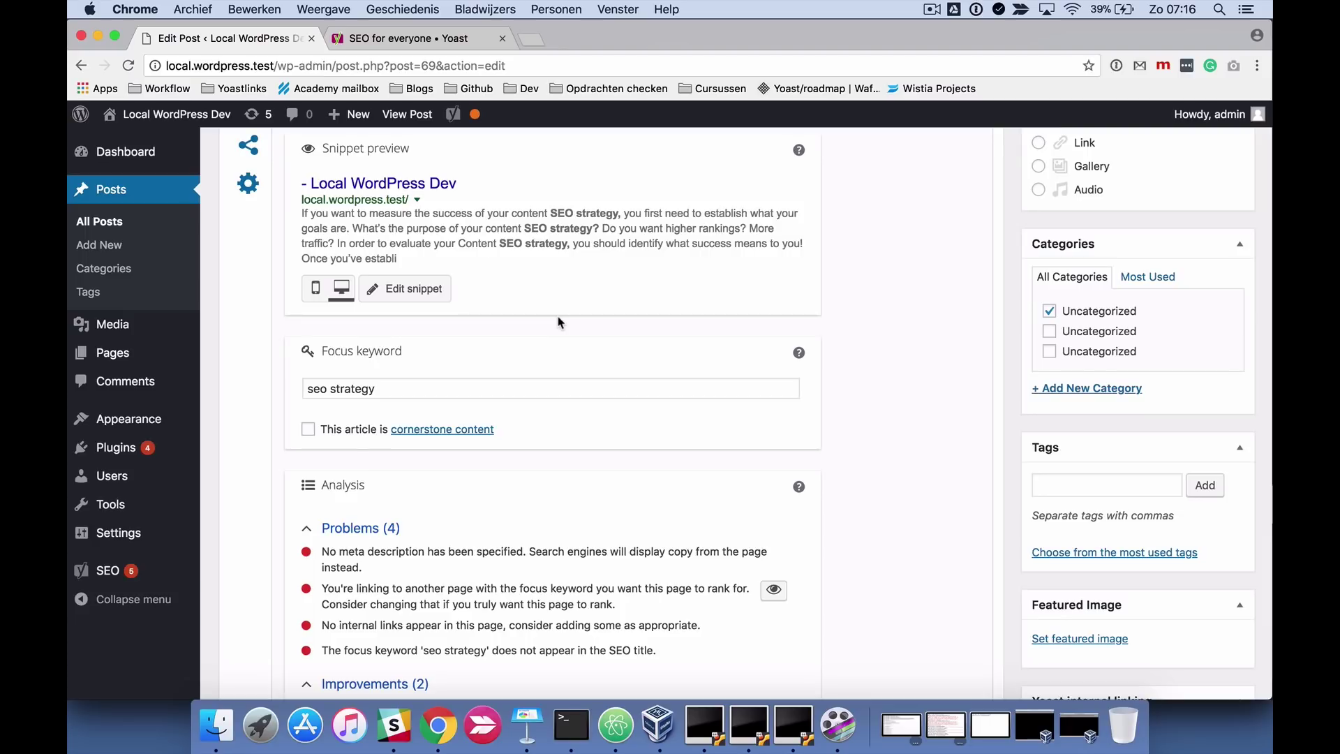
pyautogui.scroll(1, 558, 322)
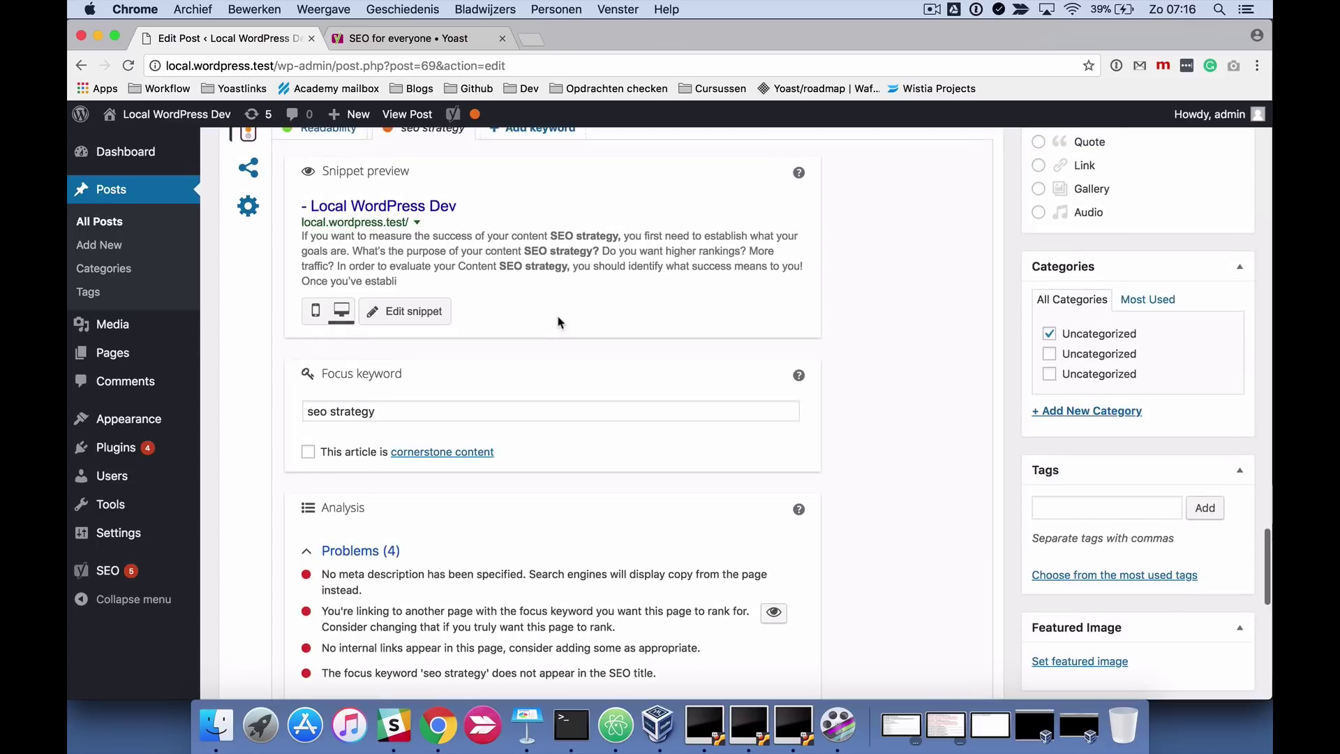
# Switch the snippet preview to mobile and open the SEO title, slug and meta description editor.
pyautogui.click(316, 315)
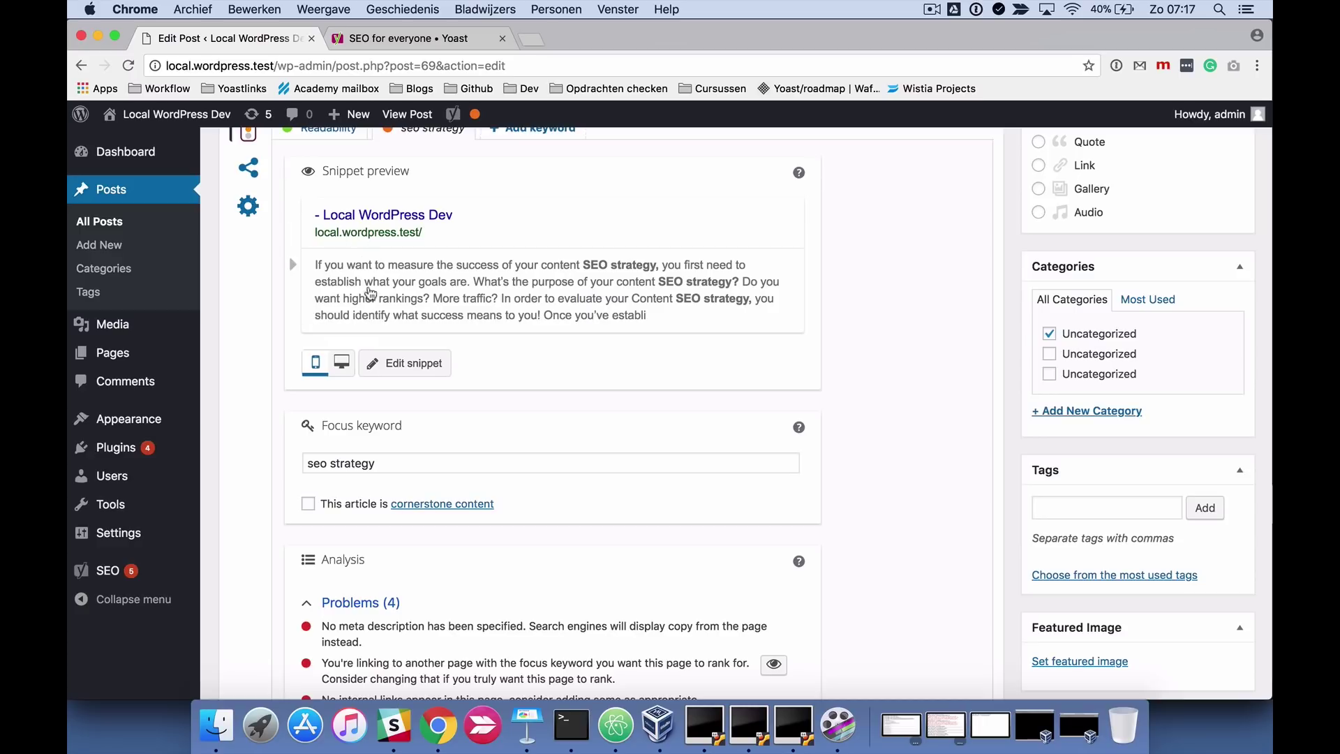
pyautogui.scroll(-2, 379, 258)
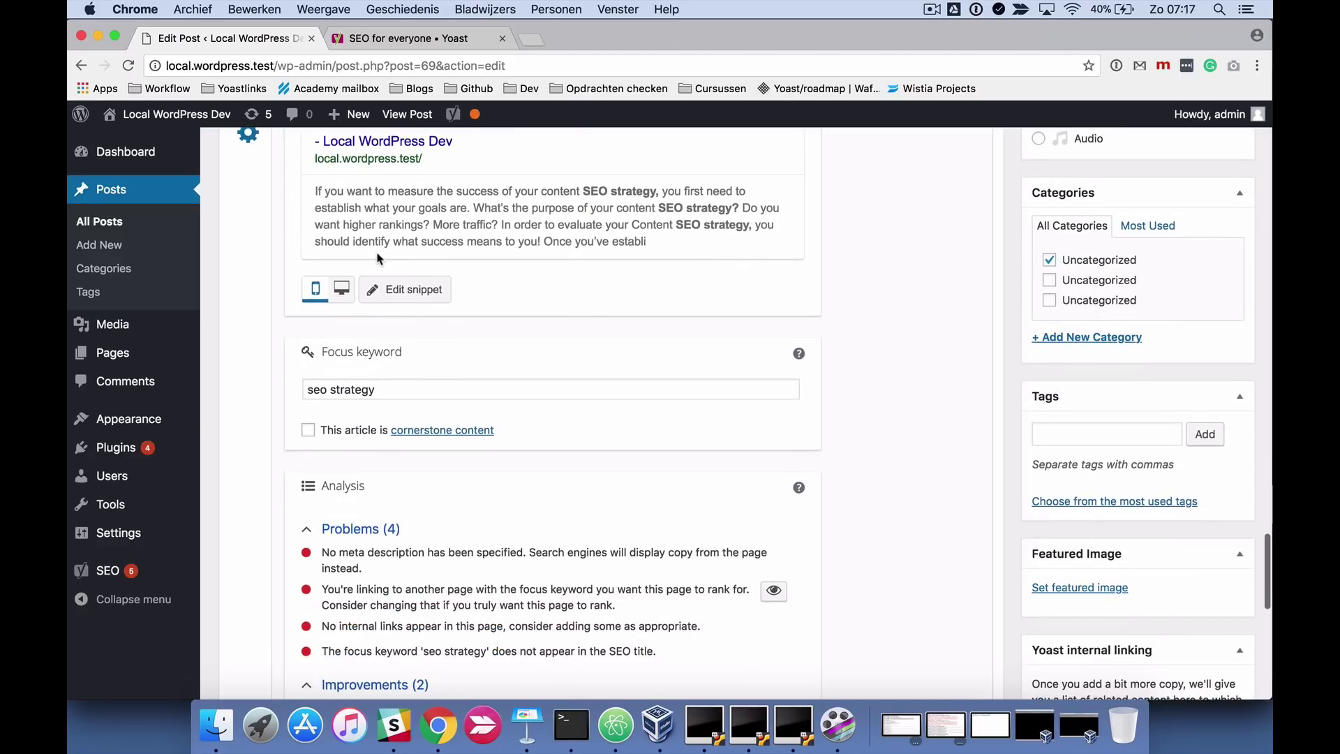
pyautogui.click(404, 290)
pyautogui.scroll(-2, 405, 289)
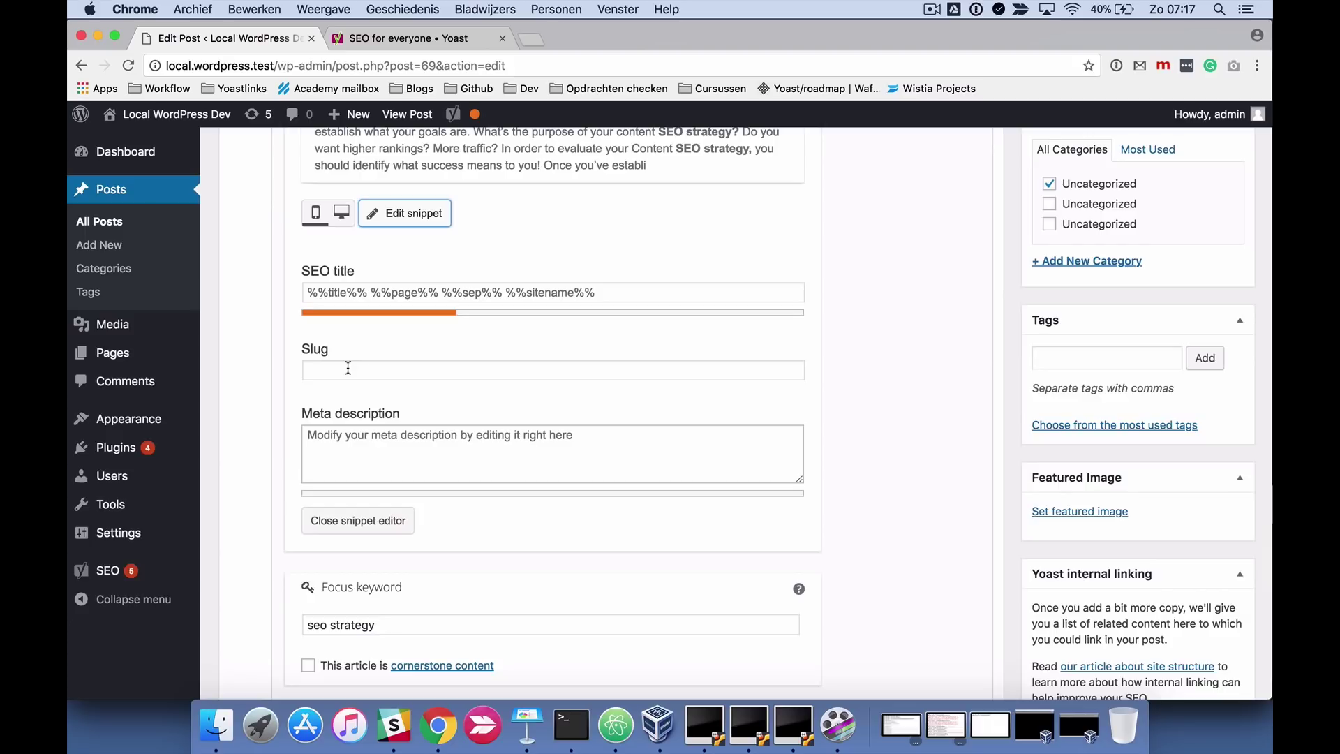
pyautogui.scroll(-1, 413, 425)
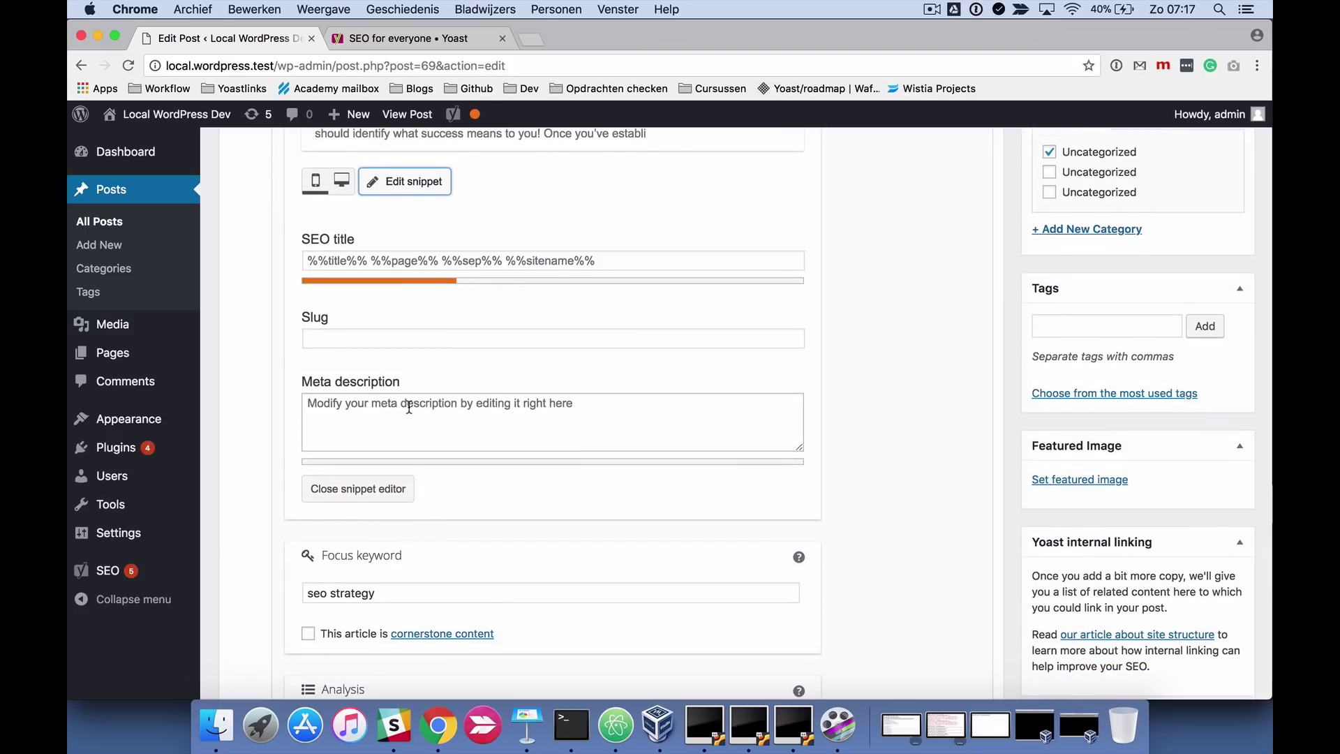
pyautogui.scroll(-1, 408, 406)
# Close the snippet editor and review the 'seo strategy' results and Insights: 2.5% density, 24 occurrences in 959 words.
pyautogui.click(389, 467)
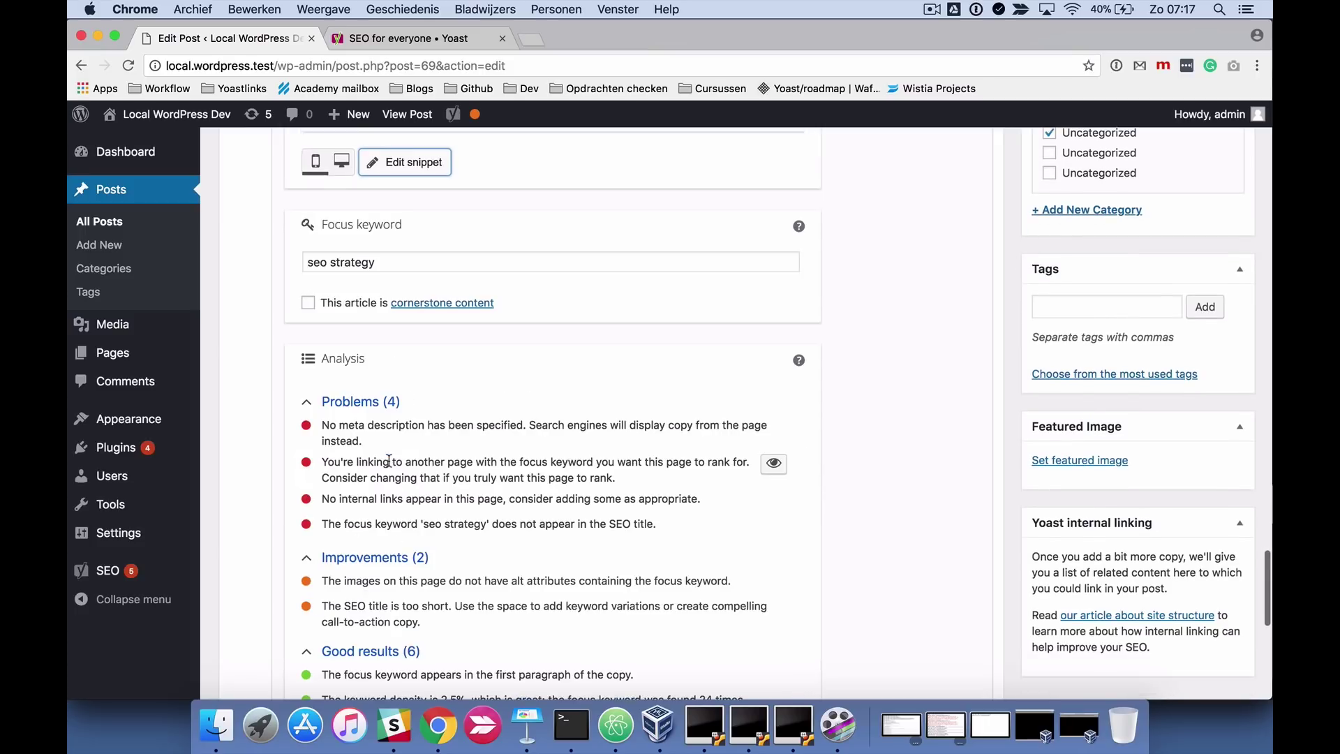
pyautogui.scroll(-3, 450, 388)
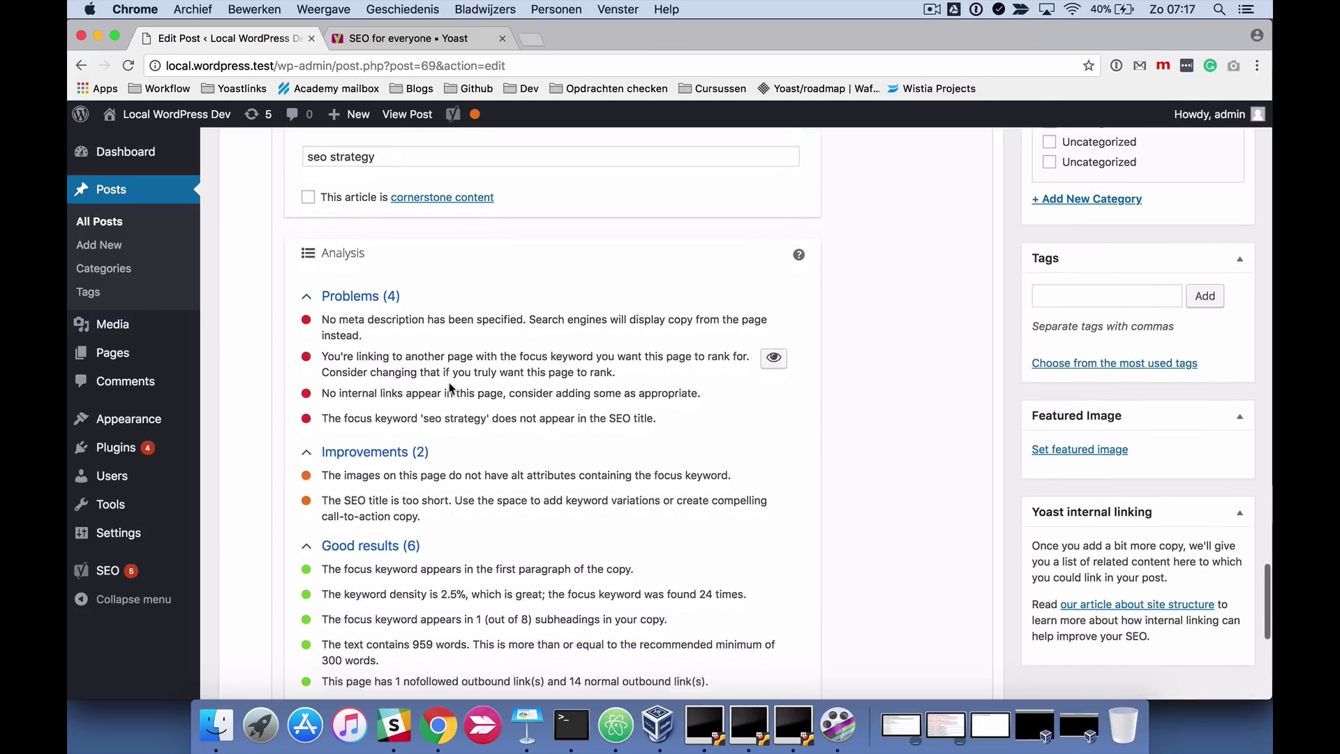
pyautogui.scroll(1, 449, 383)
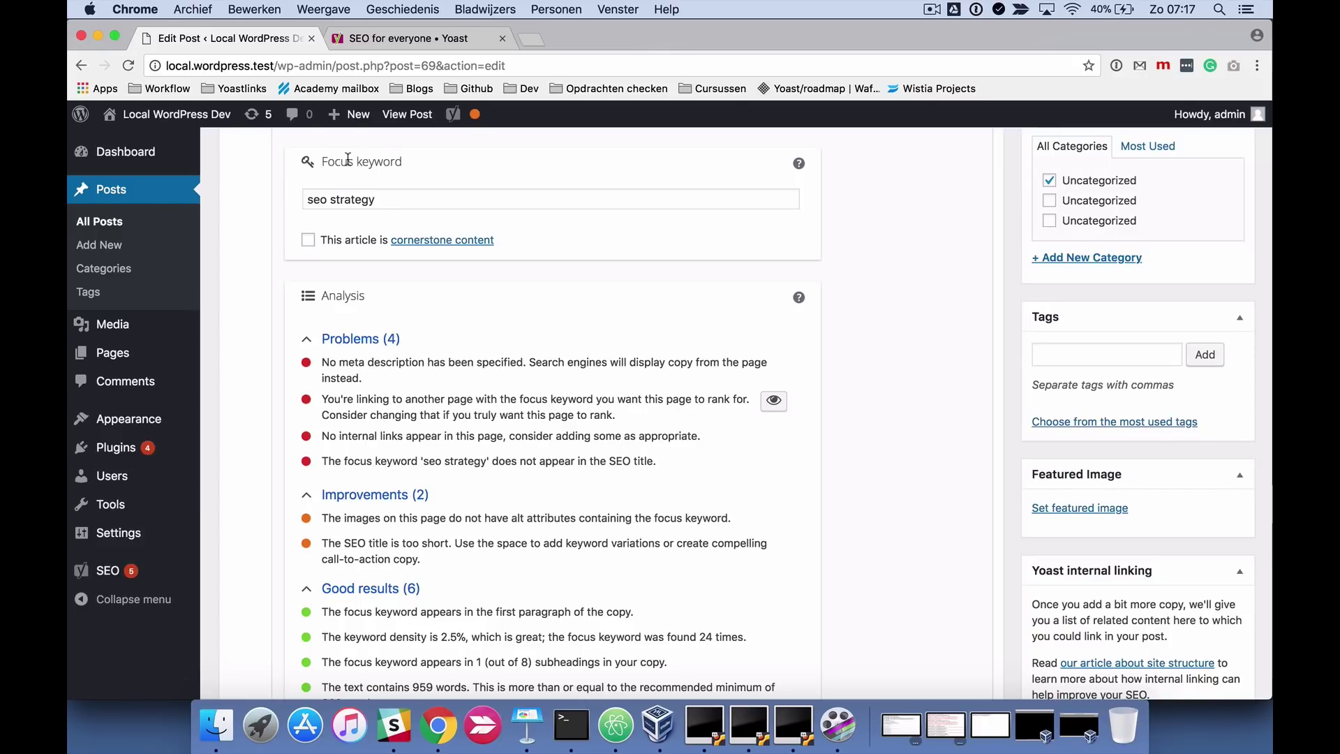
pyautogui.scroll(2, 388, 160)
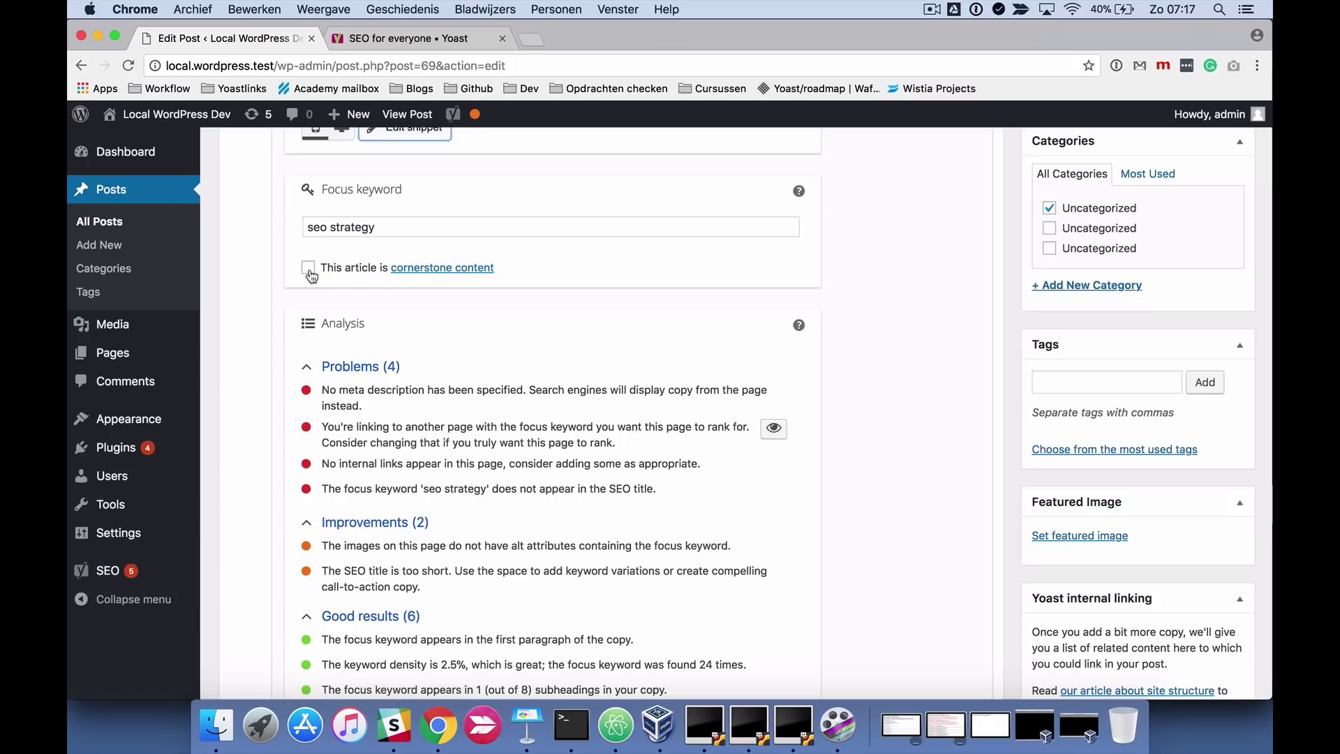
pyautogui.scroll(-5, 311, 277)
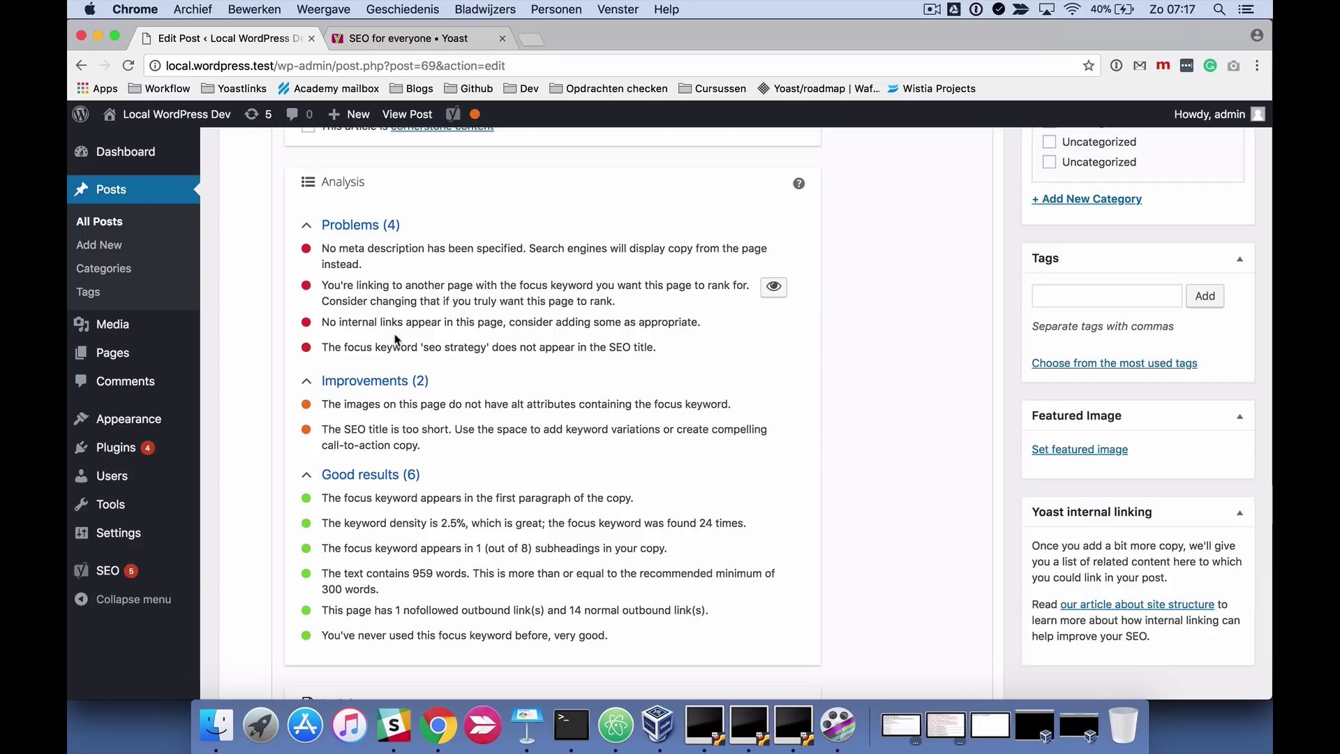
pyautogui.scroll(-1, 411, 436)
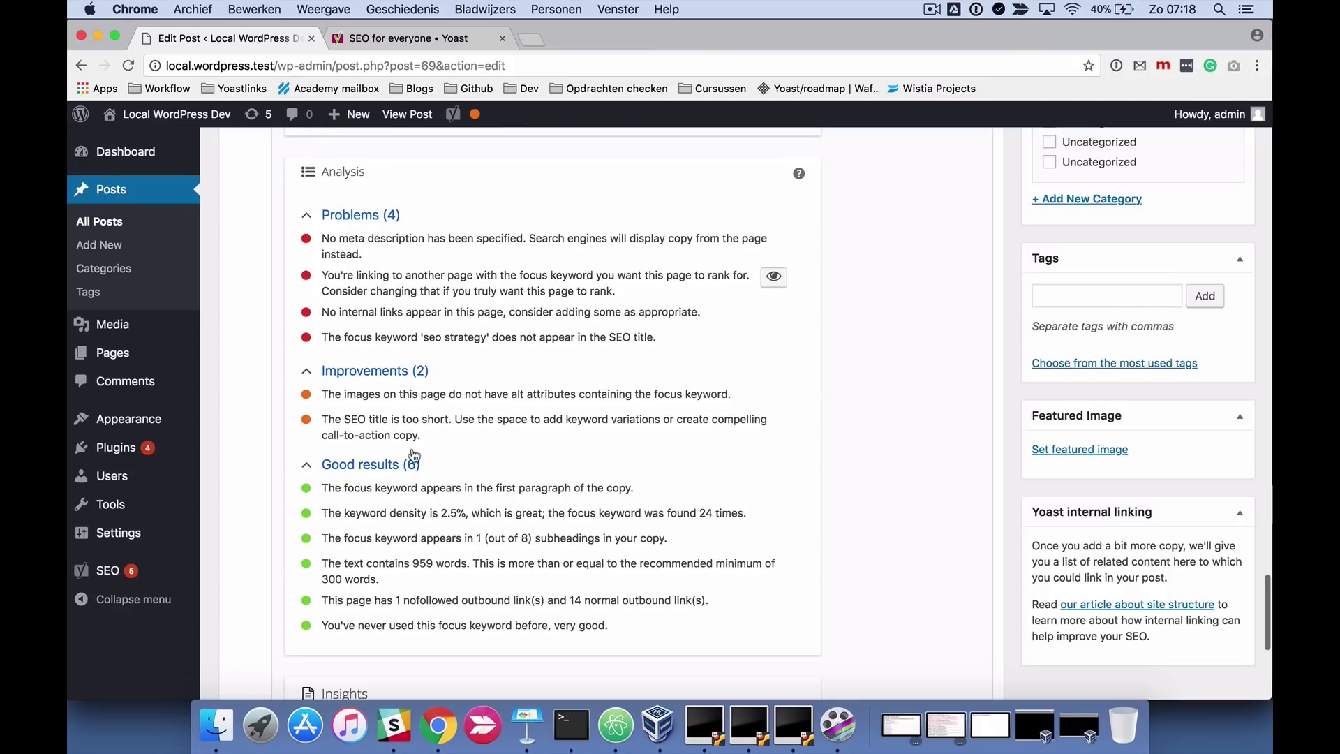
pyautogui.scroll(1, 481, 446)
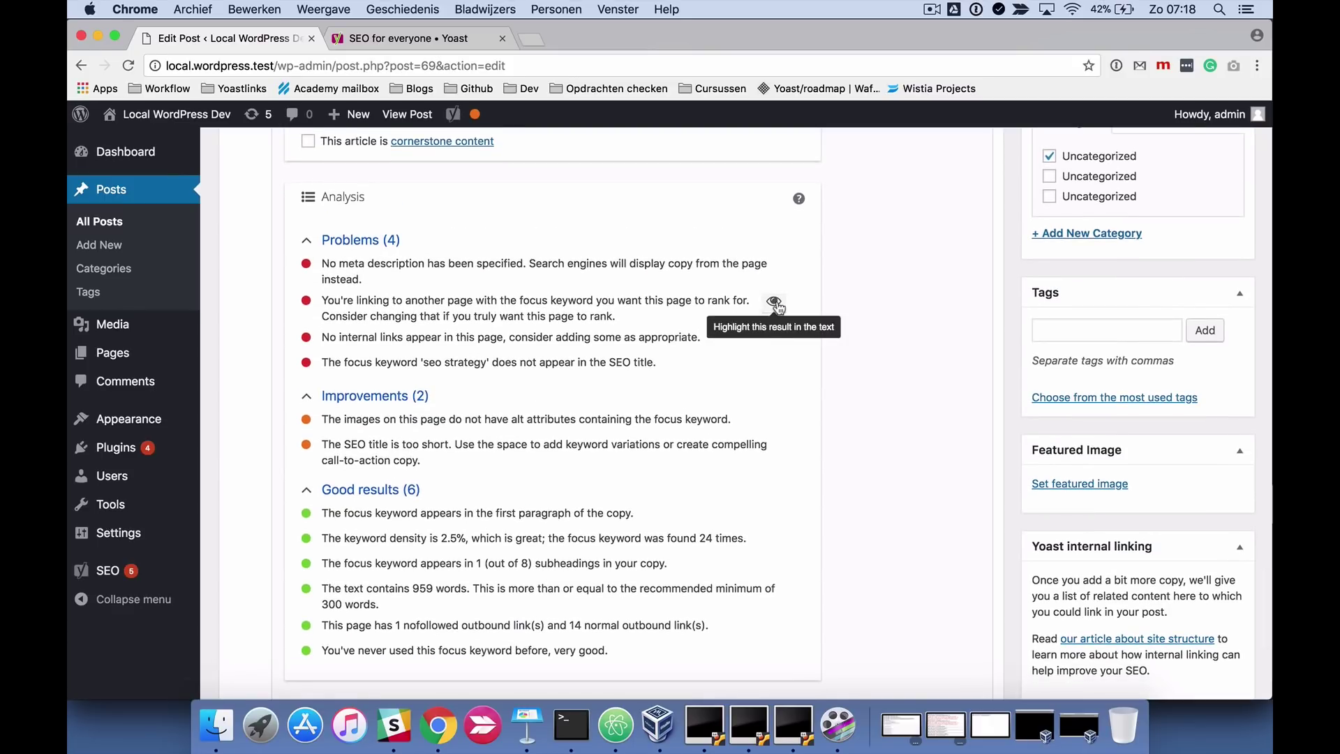
pyautogui.scroll(-10, 764, 324)
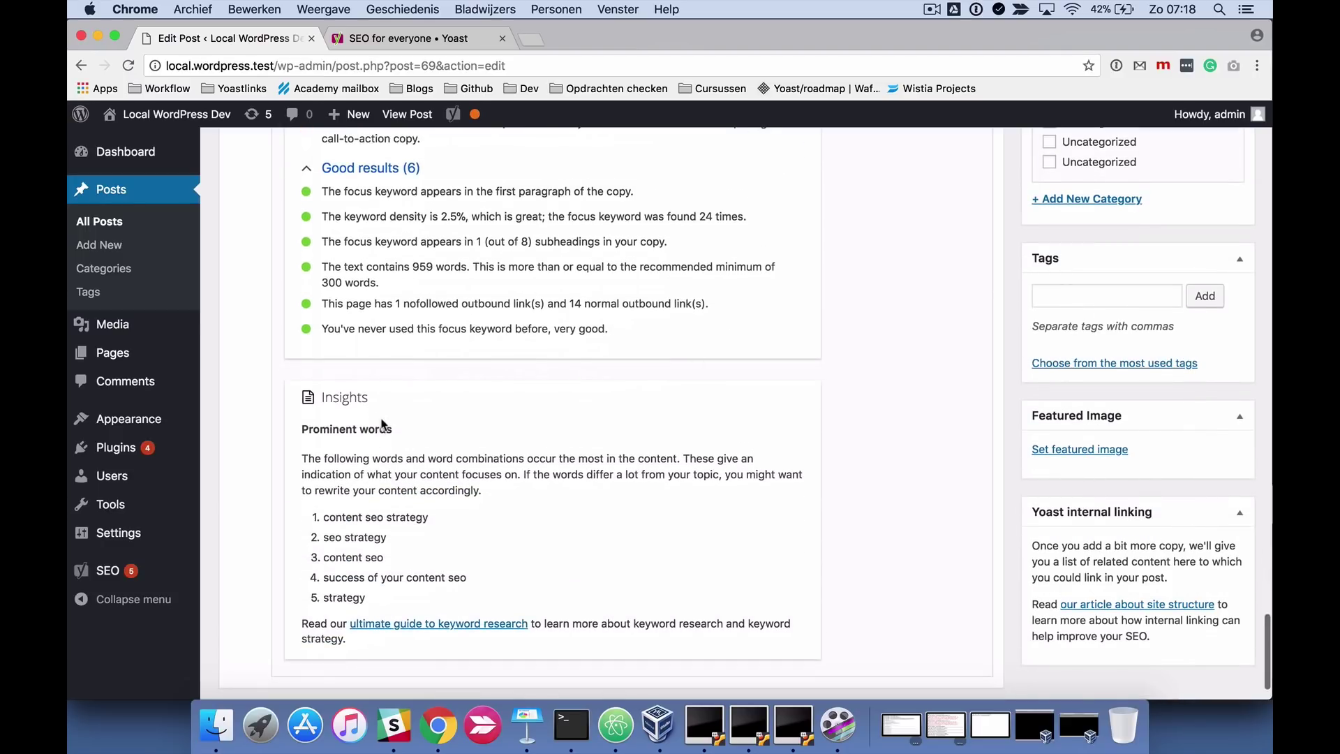
pyautogui.scroll(6, 424, 396)
pyautogui.scroll(15, 423, 395)
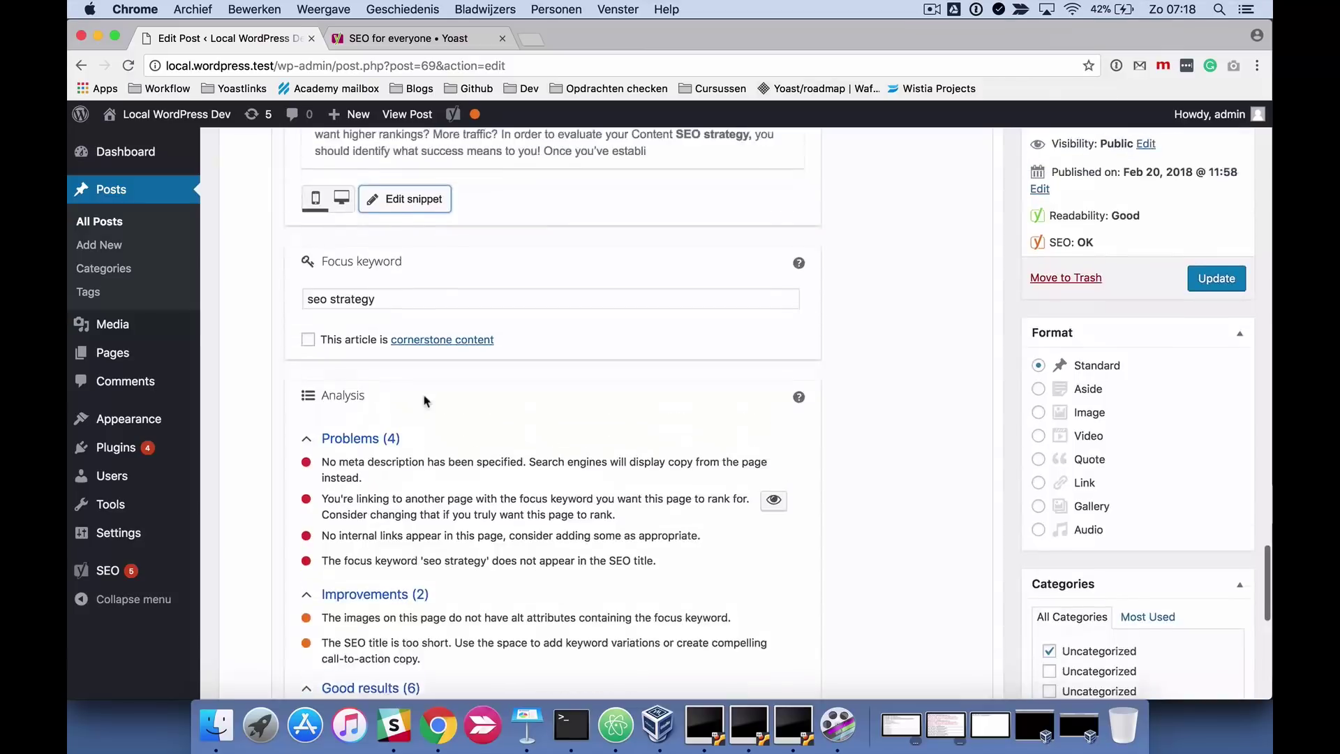
pyautogui.scroll(1, 426, 402)
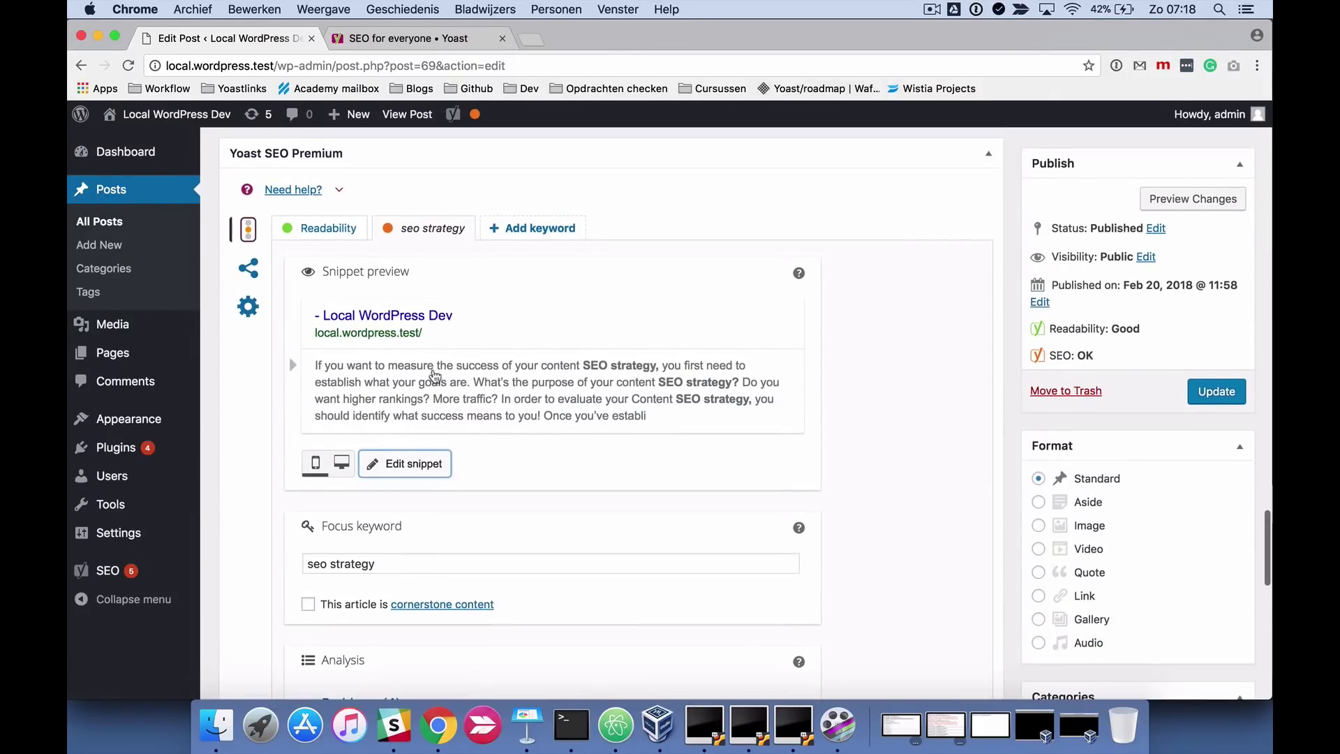
# Add an empty second focus keyword tab, whose analysis reports no focus keyword set.
pyautogui.click(537, 229)
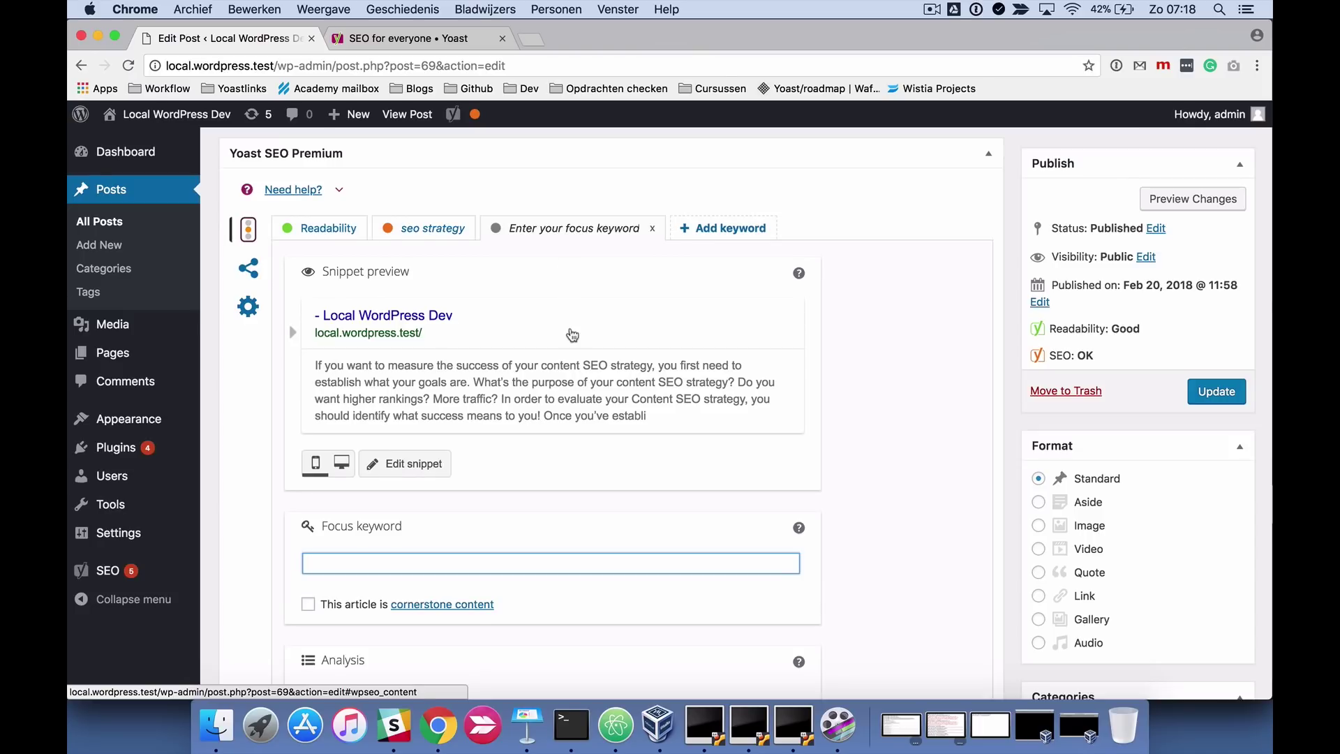
pyautogui.scroll(-1, 572, 335)
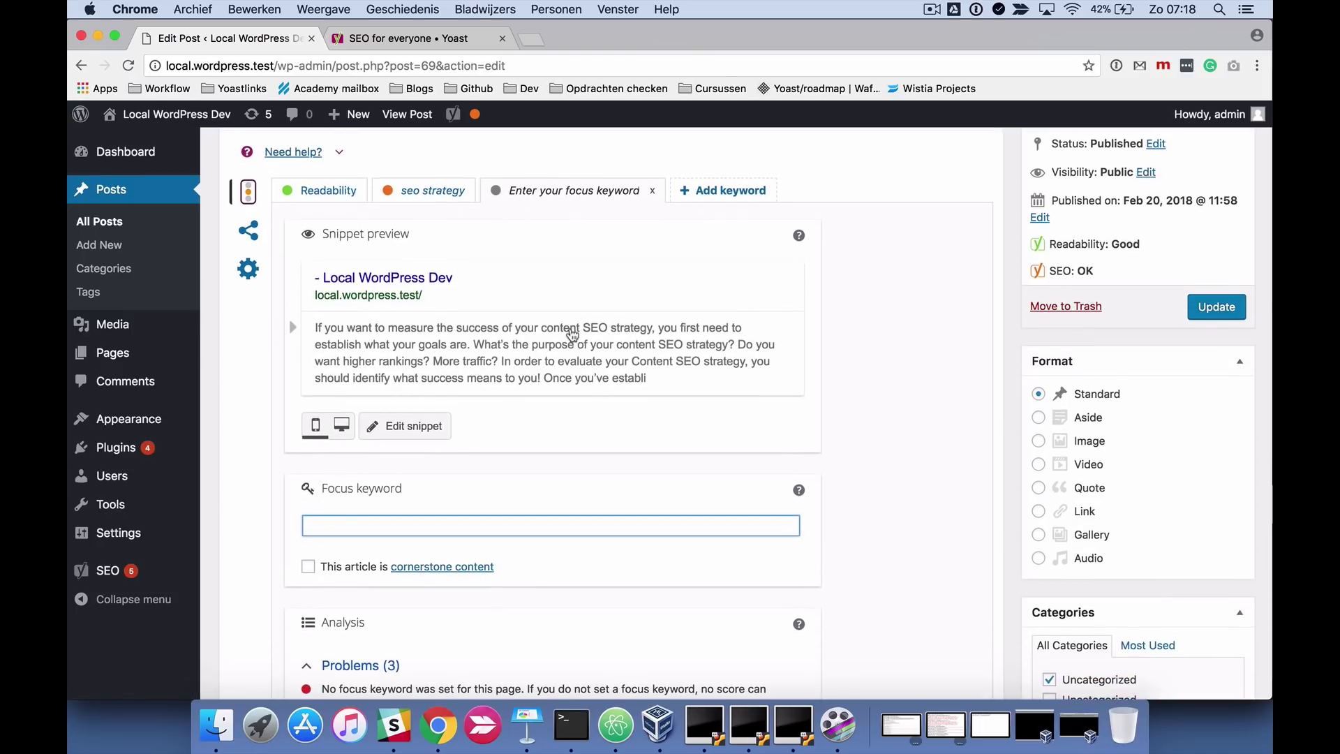
pyautogui.scroll(-1, 572, 292)
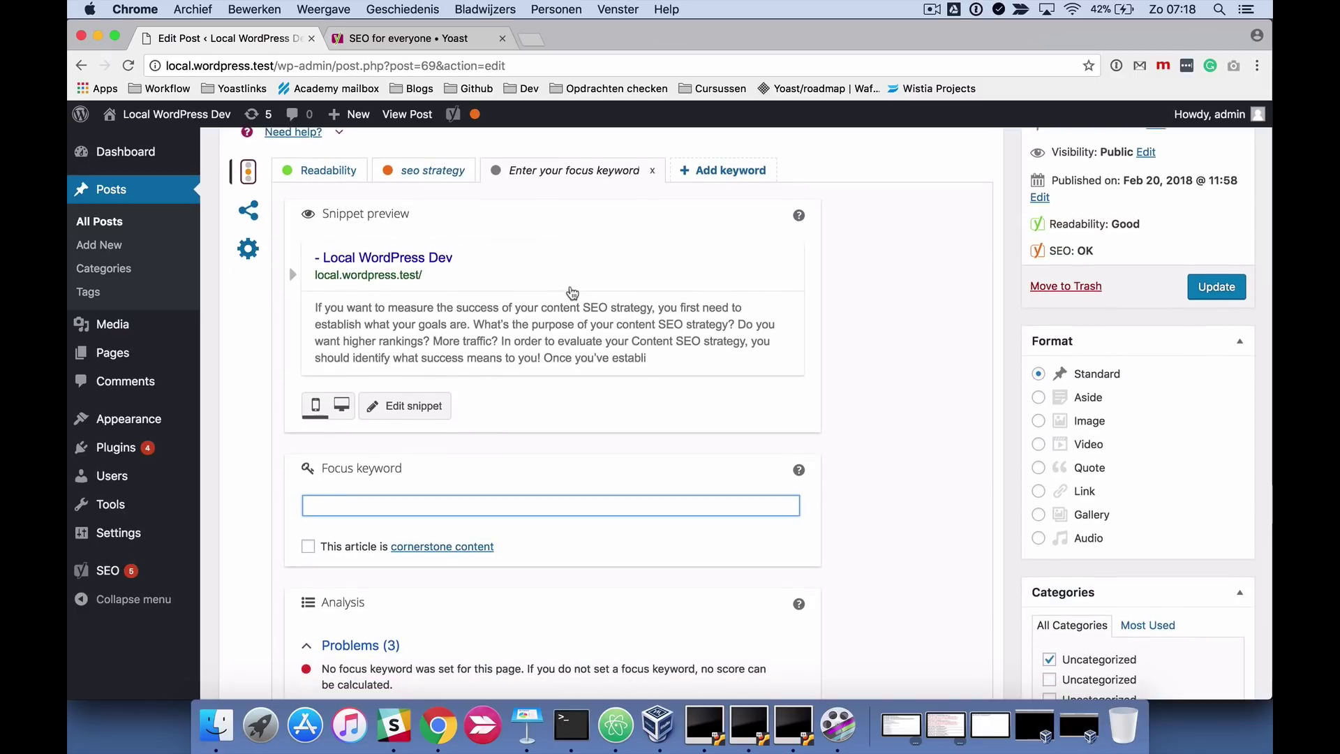
# Review the post's Facebook preview and its title, description and image fields.
pyautogui.scroll(2, 572, 292)
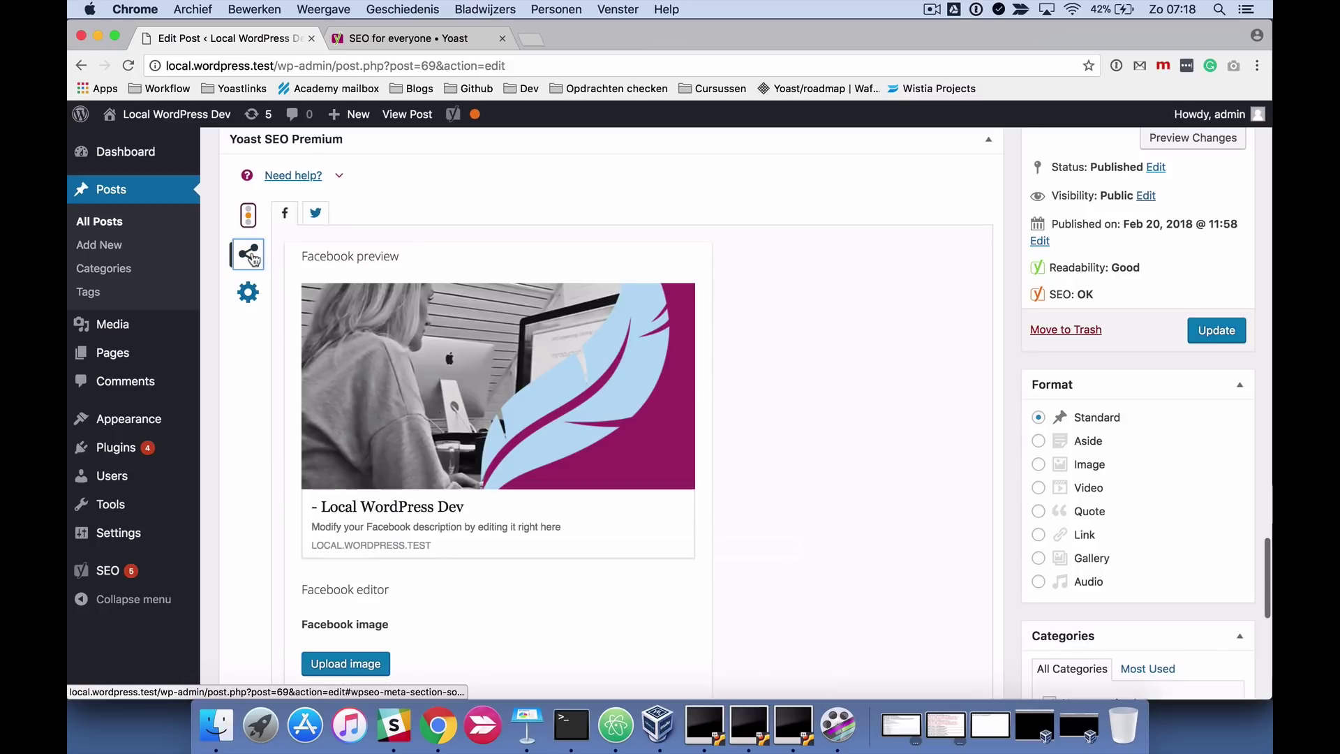
pyautogui.scroll(-2, 449, 284)
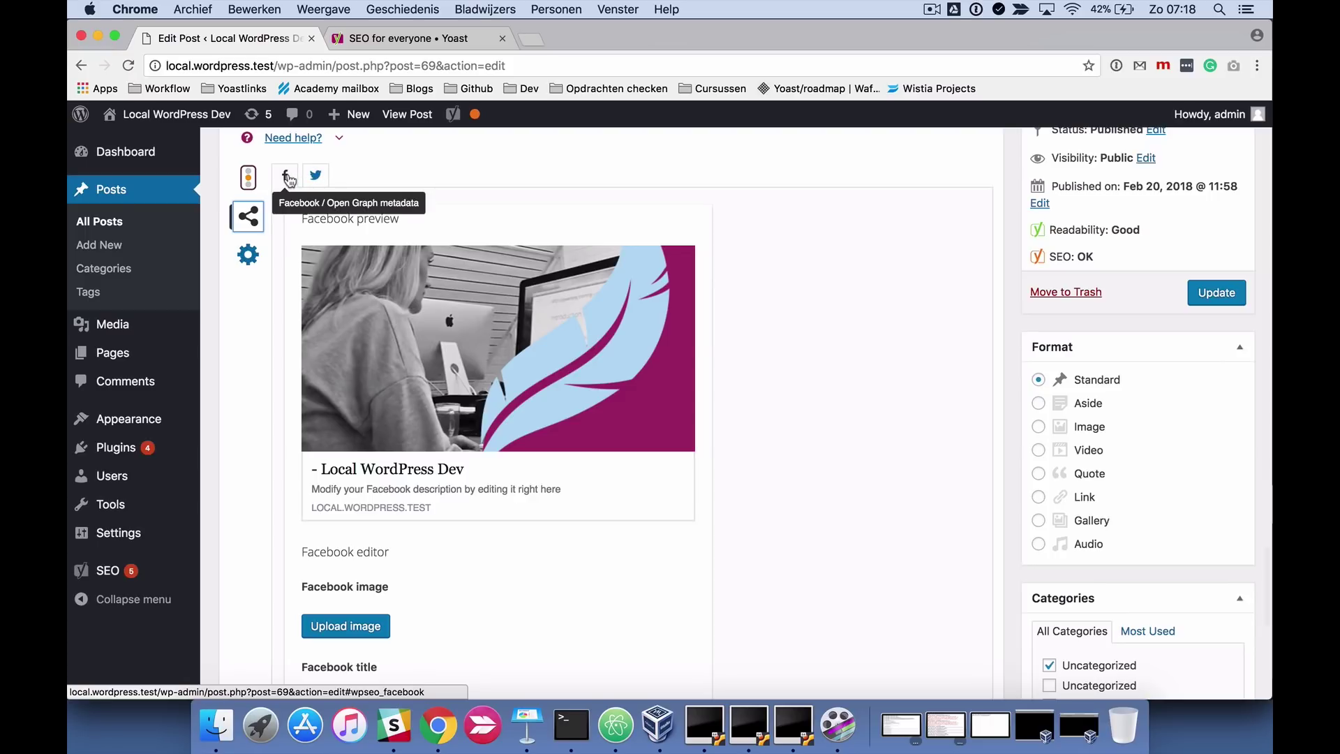
pyautogui.scroll(-1, 607, 238)
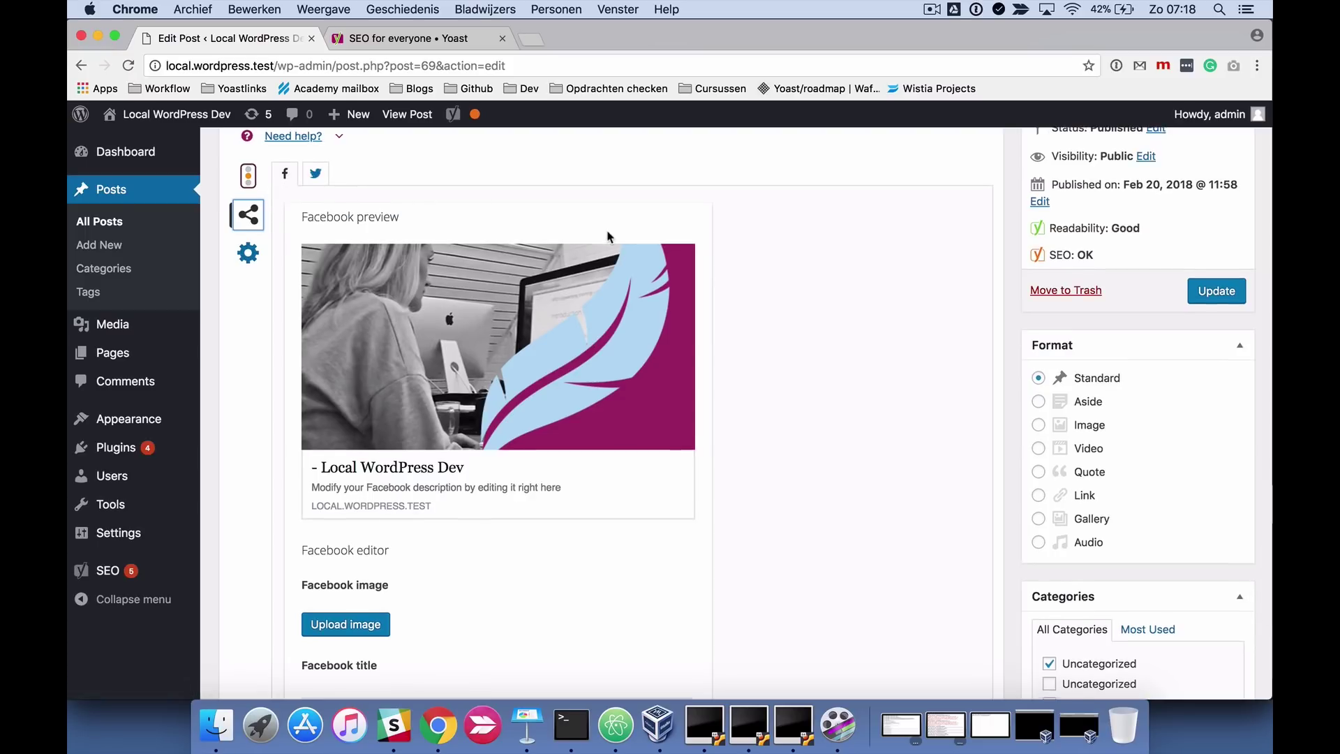
pyautogui.scroll(-2, 607, 238)
pyautogui.scroll(-1, 591, 327)
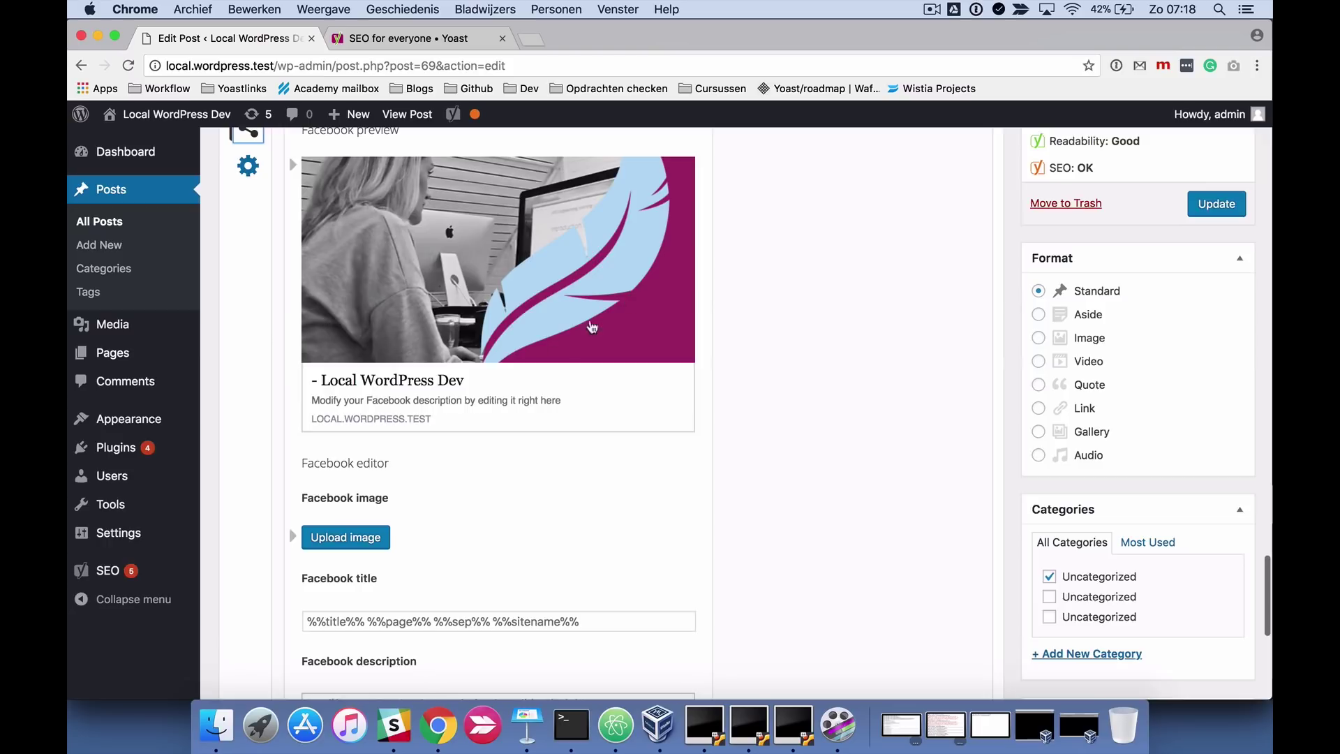
pyautogui.scroll(-3, 384, 530)
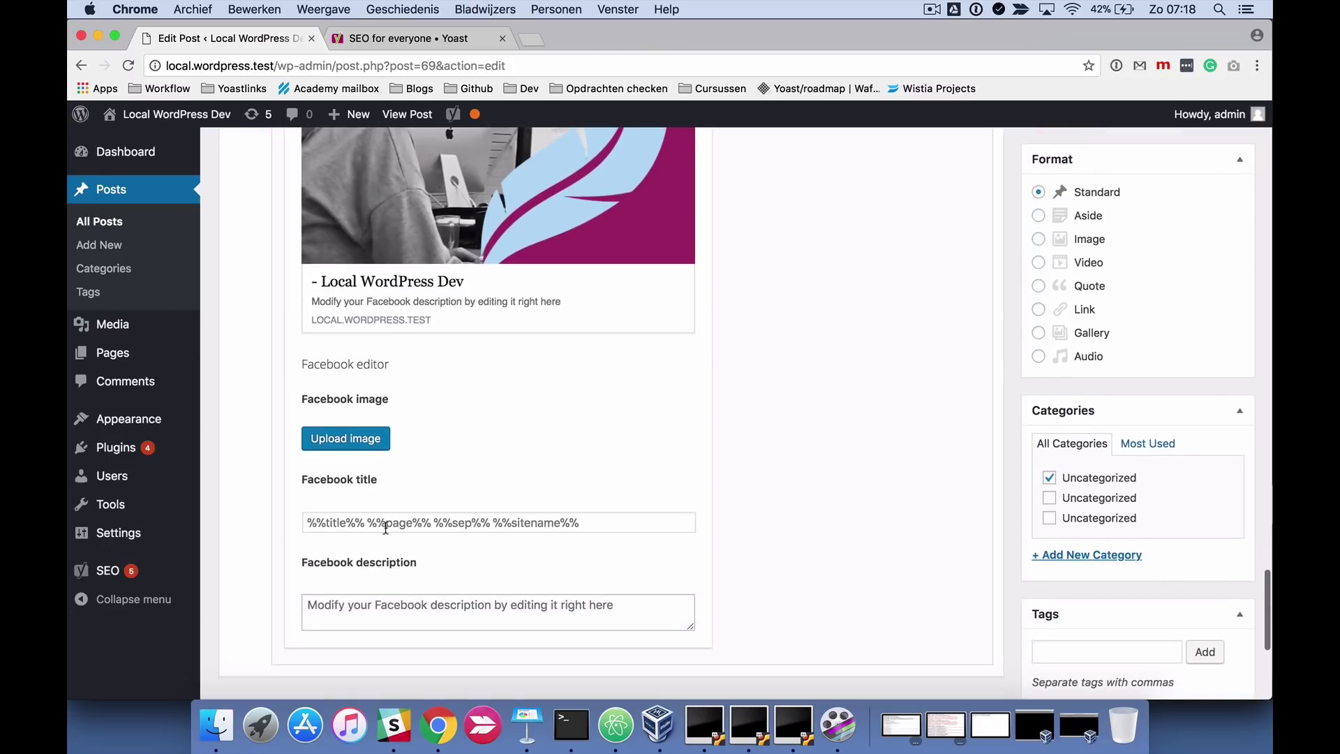
pyautogui.scroll(-1, 396, 524)
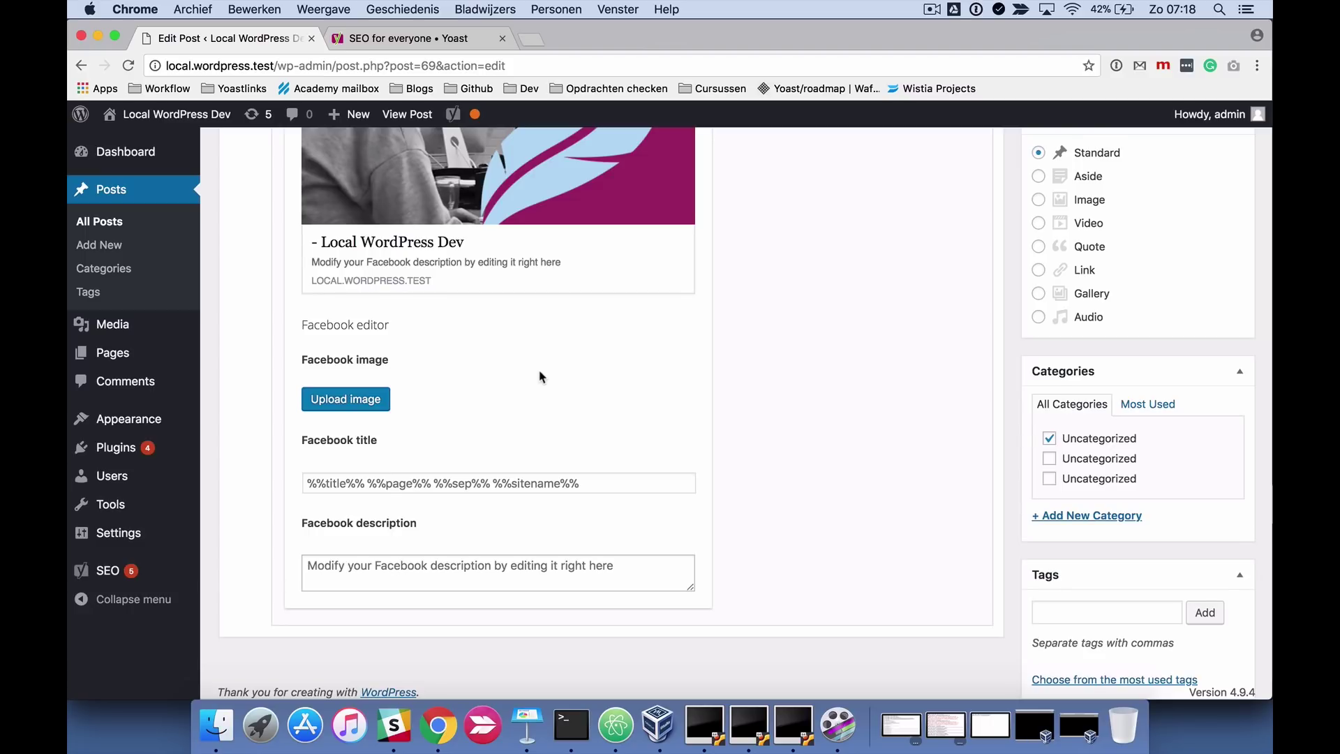
pyautogui.scroll(3, 542, 378)
pyautogui.scroll(5, 542, 378)
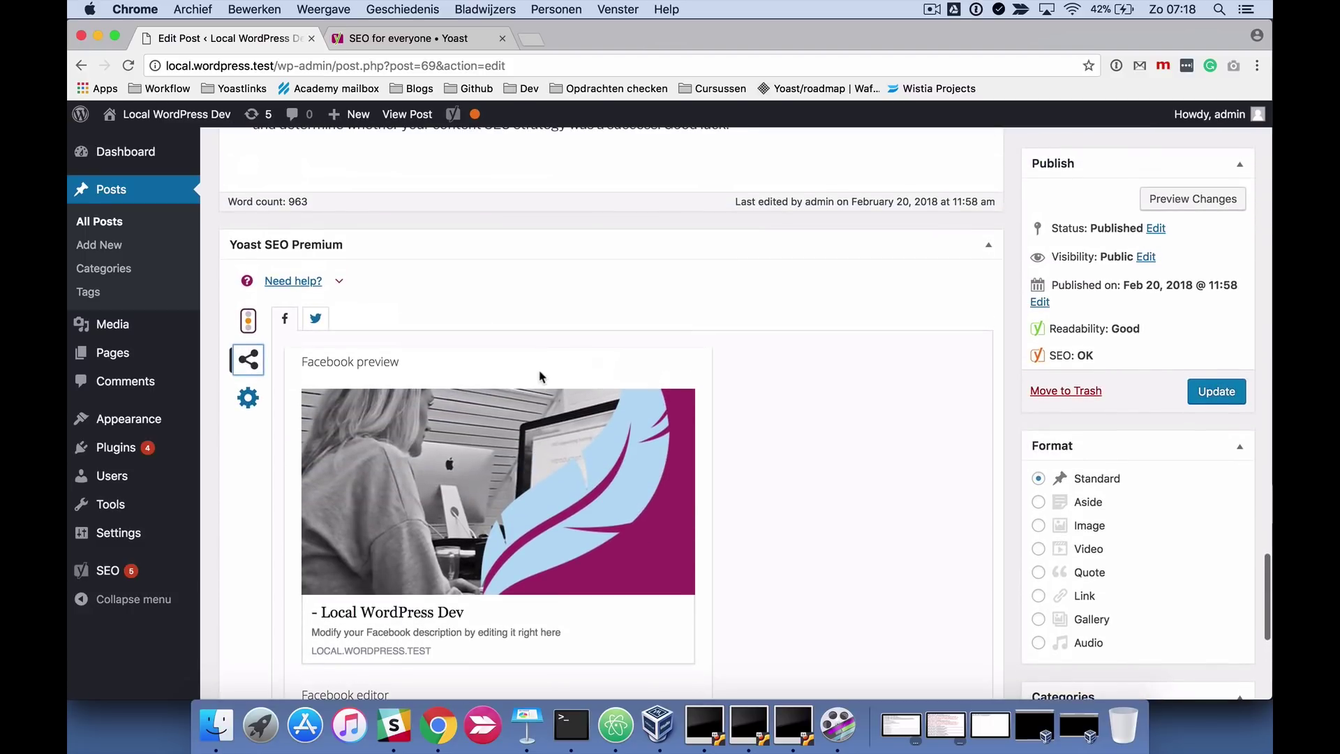
# Switch to the Twitter preview, showing the default title template and placeholder description.
pyautogui.click(318, 319)
pyautogui.scroll(-7, 670, 380)
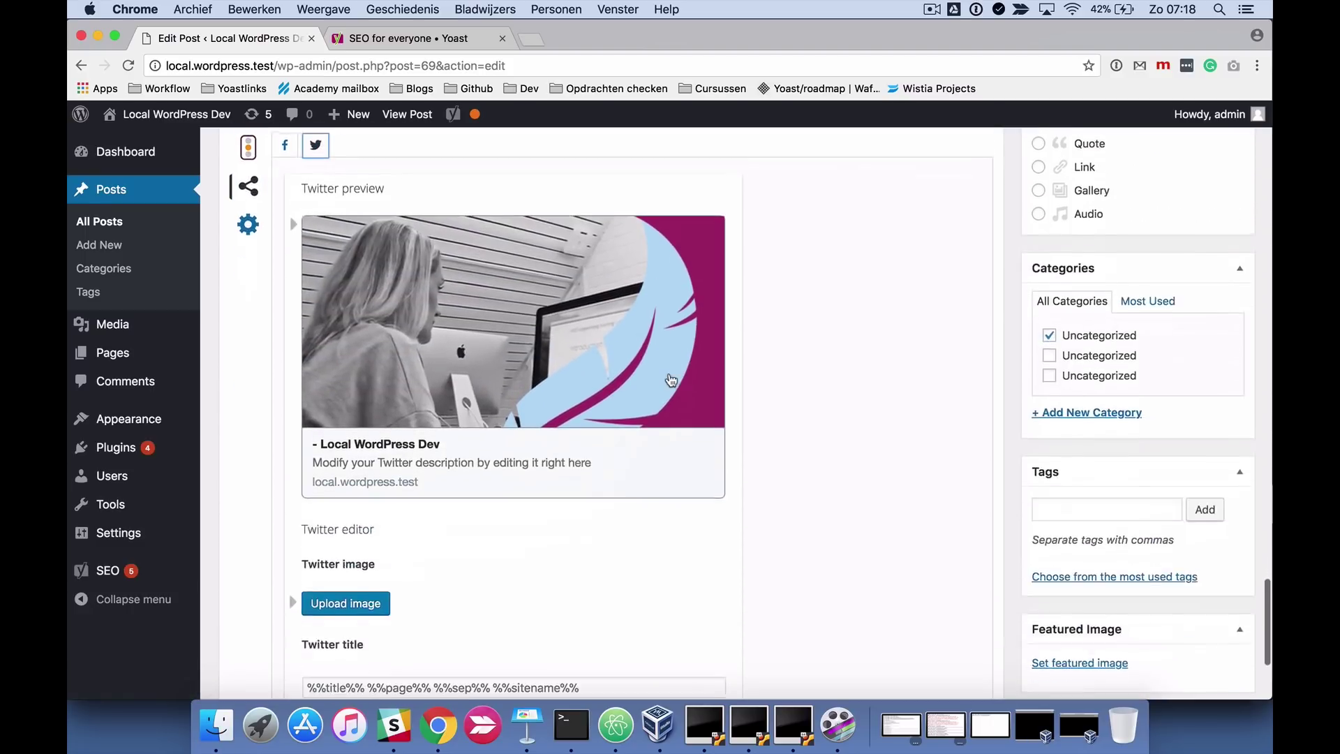
pyautogui.scroll(-3, 670, 380)
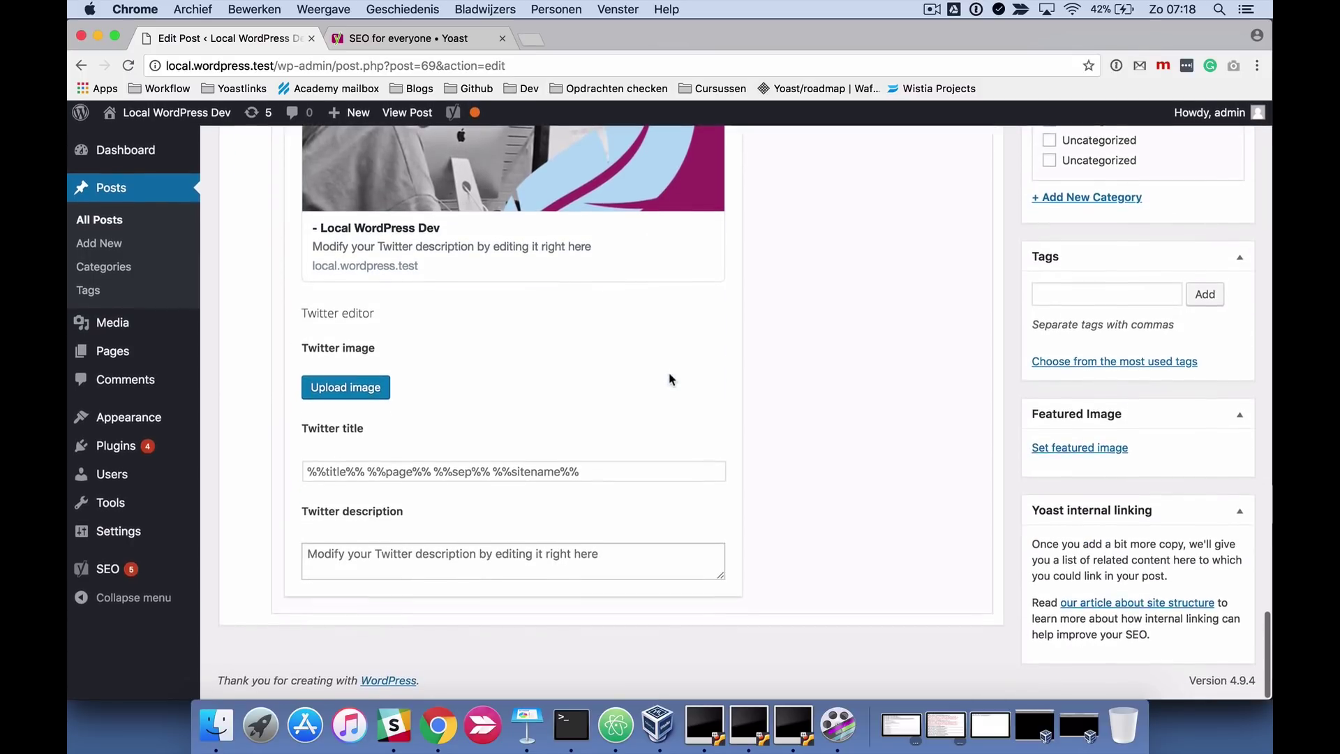
pyautogui.scroll(10, 669, 379)
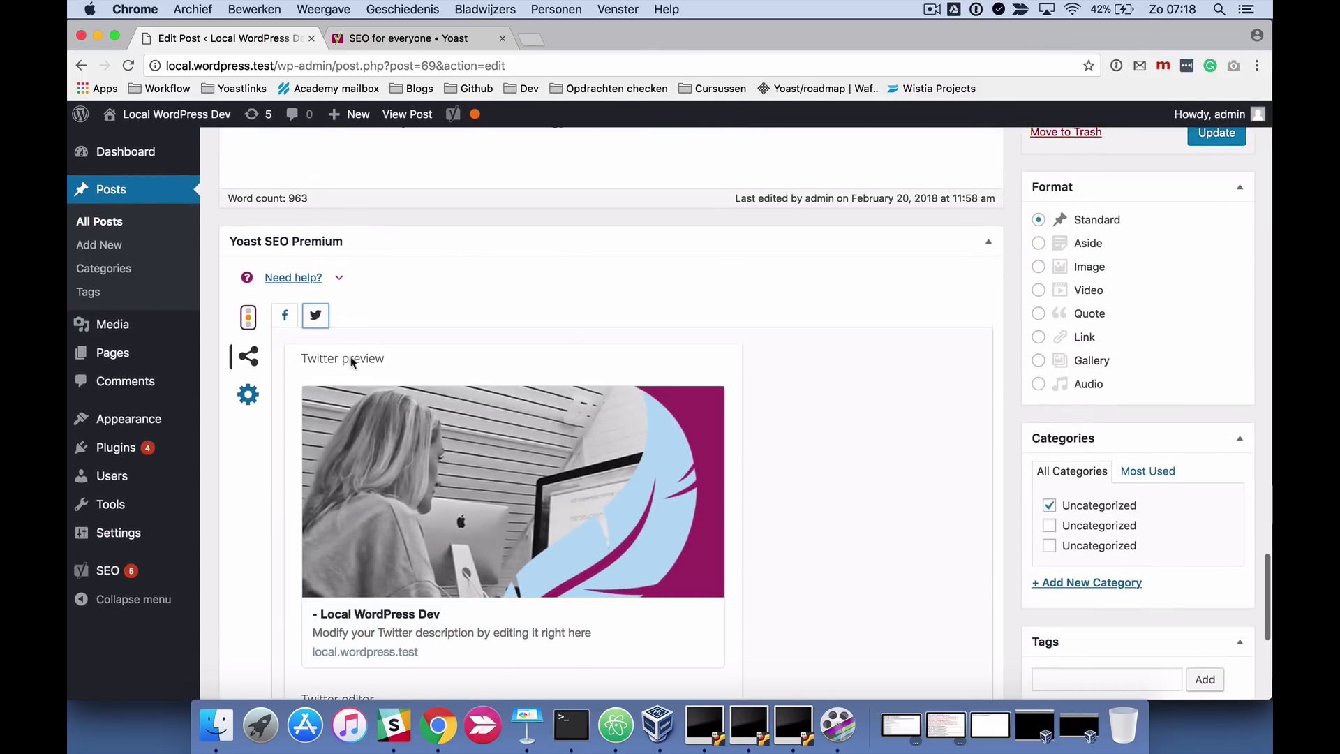
# Open the Advanced settings and review indexing, link following, meta robots and the empty canonical URL.
pyautogui.click(248, 396)
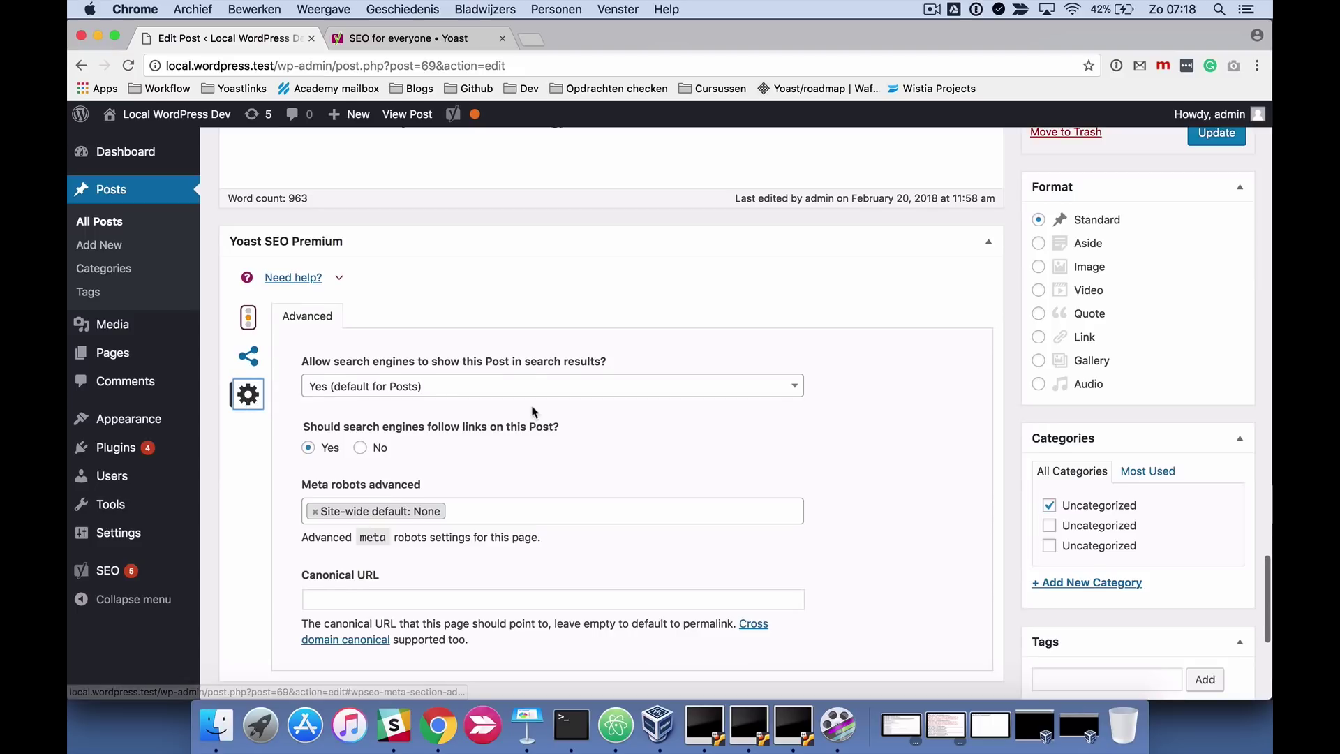
pyautogui.scroll(-3, 532, 408)
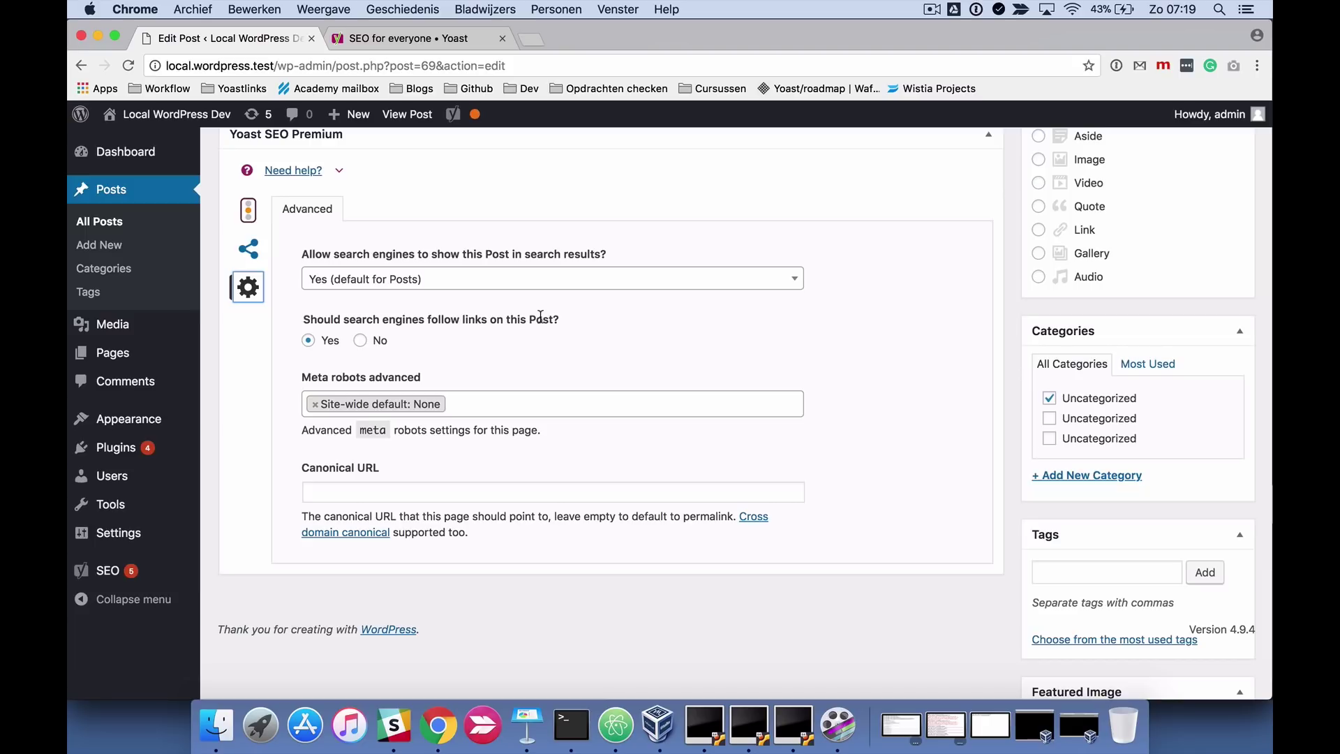
pyautogui.scroll(-2, 536, 343)
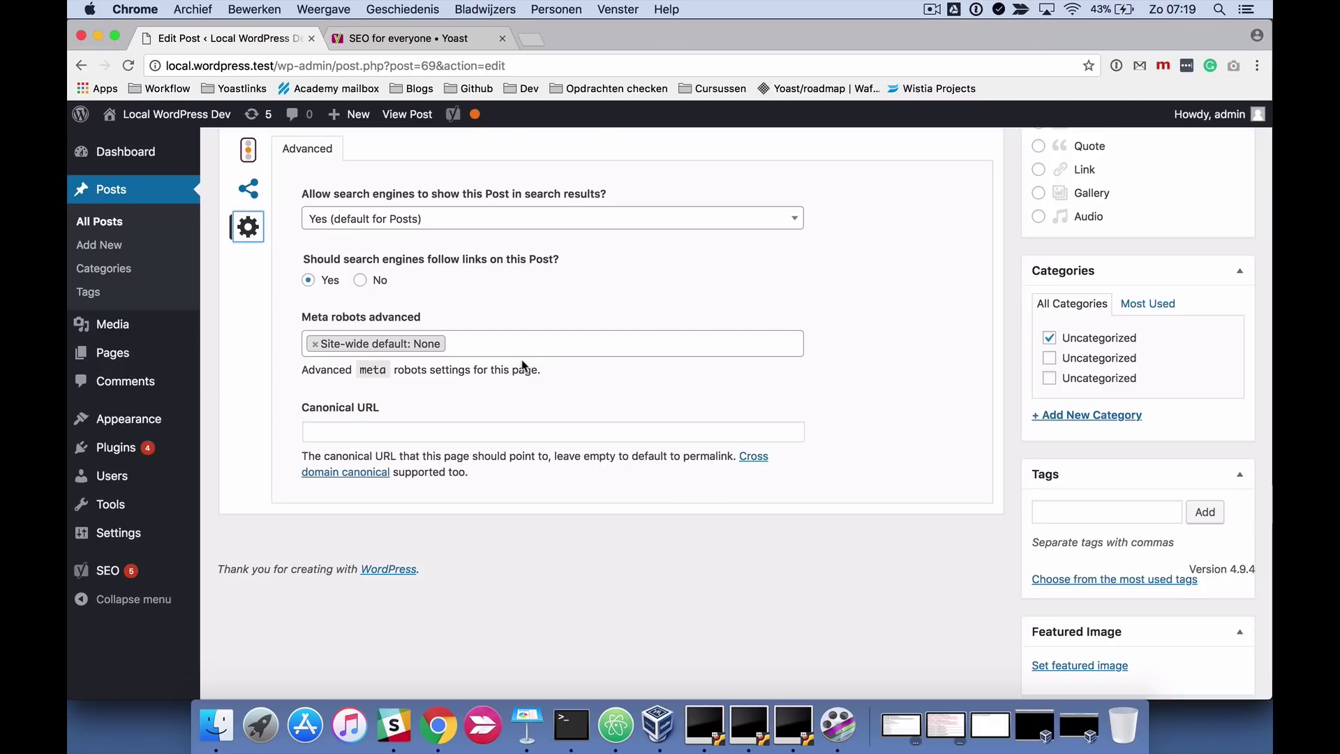
pyautogui.scroll(-2, 520, 363)
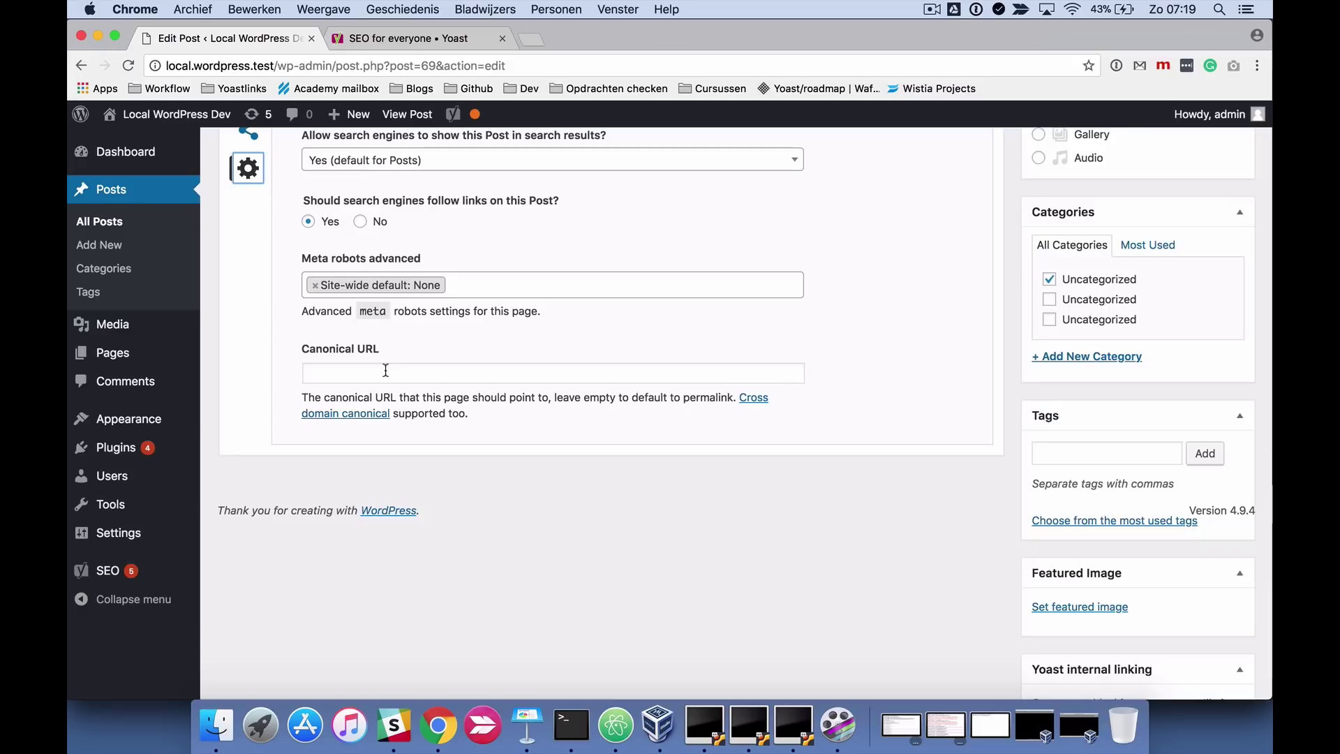